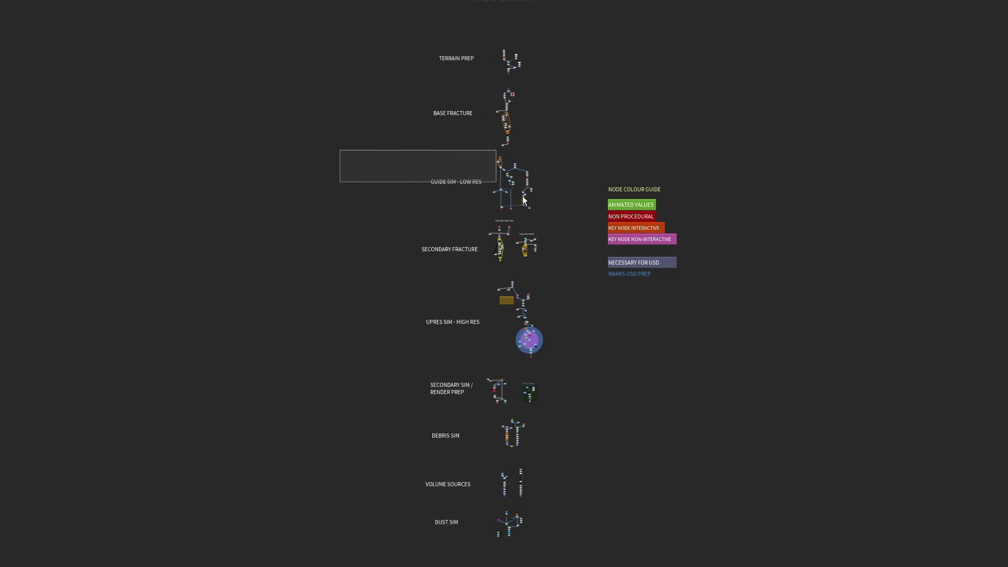
left_click_drag(523, 196, 556, 216)
left_click(379, 217)
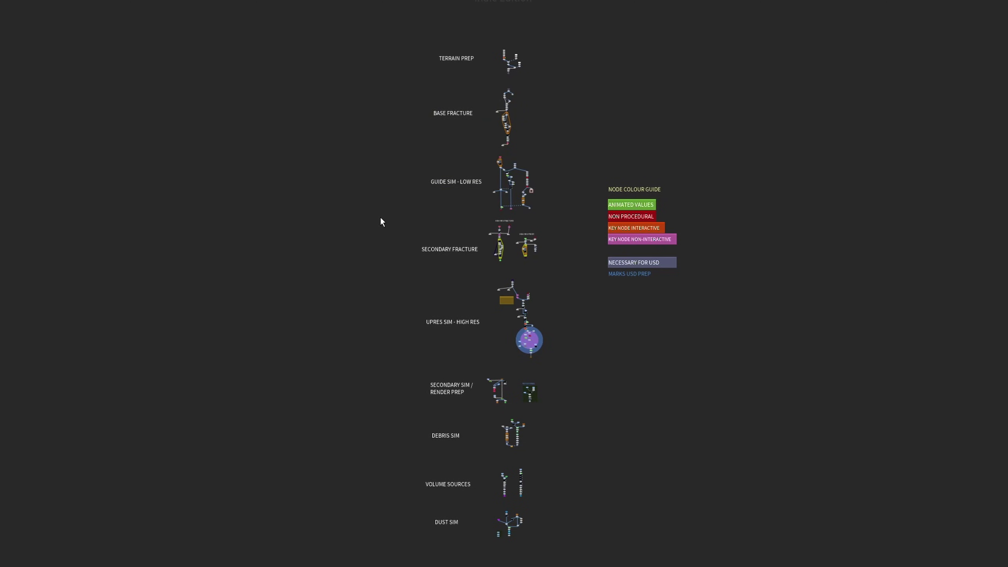
left_click(378, 266)
left_click_drag(379, 270, 542, 346)
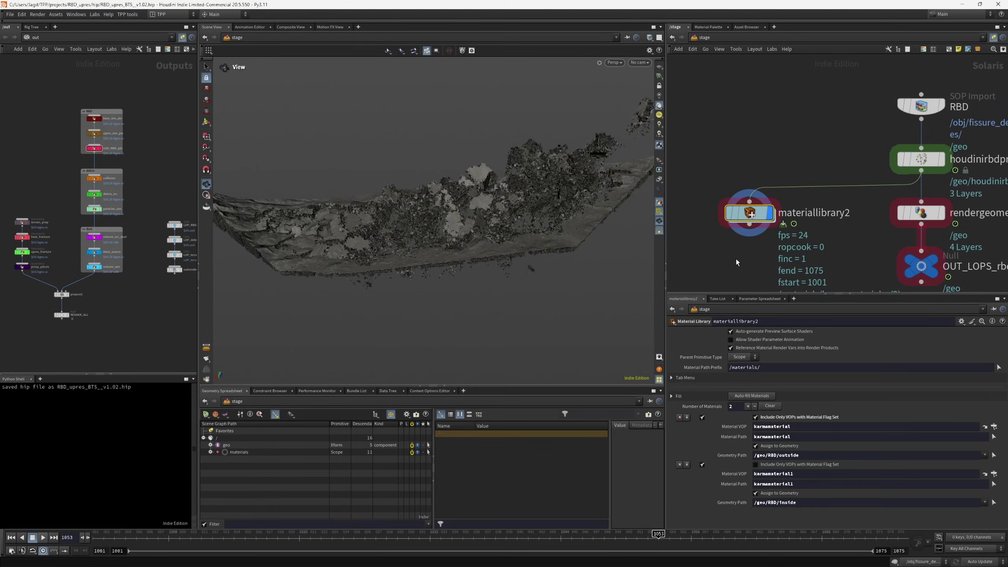
Step: Expand the geo primitive and its RBD mesh in the scene graph tree to reveal the geometry subsets
left_click(210, 445)
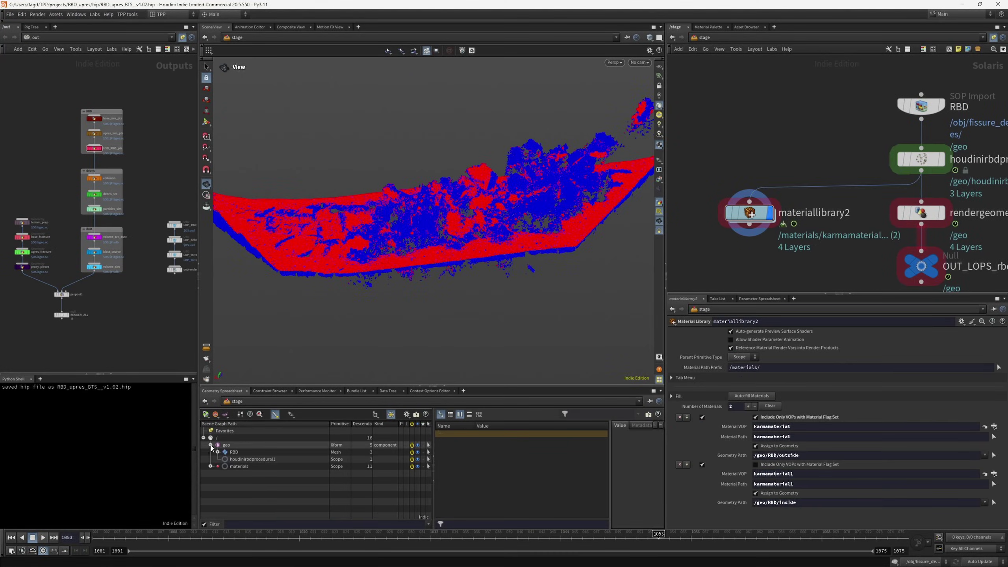
left_click(218, 452)
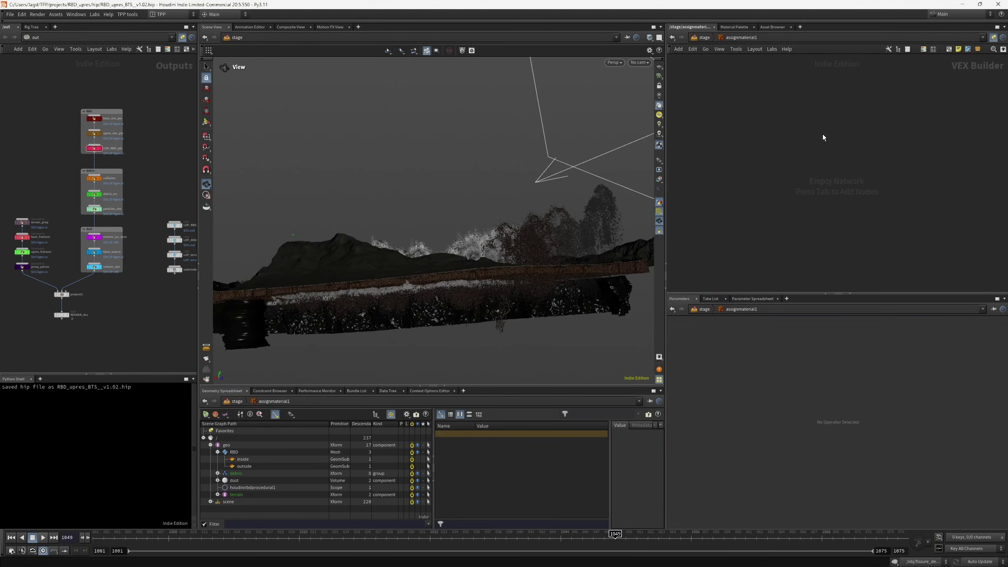
Step: Look inside the material library at the ground, RBD_interior, dust and debris materials, return to the stage network and check the render view
key("u")
left_click(855, 118)
key("i")
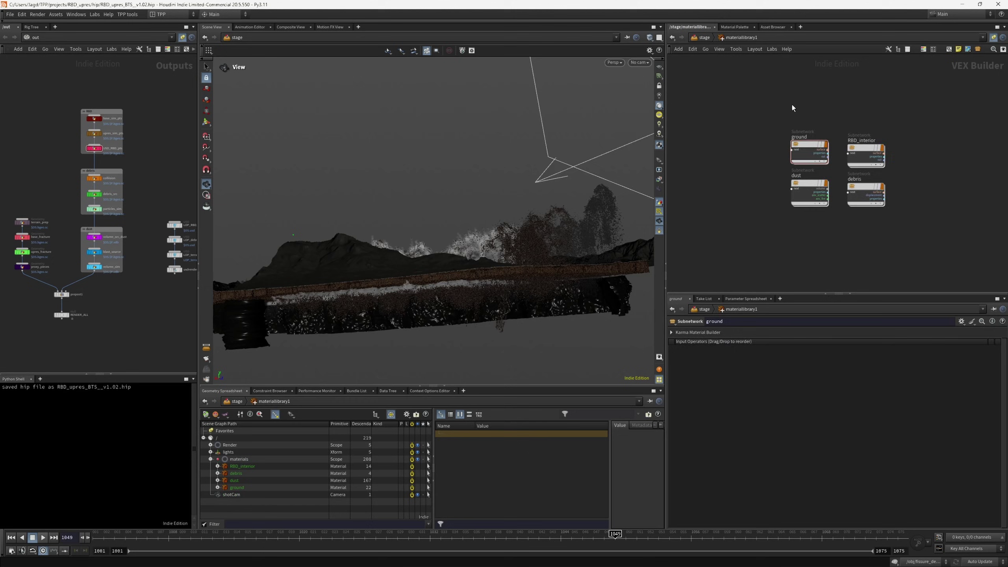
key("i")
key("u")
left_click(861, 155)
key("u")
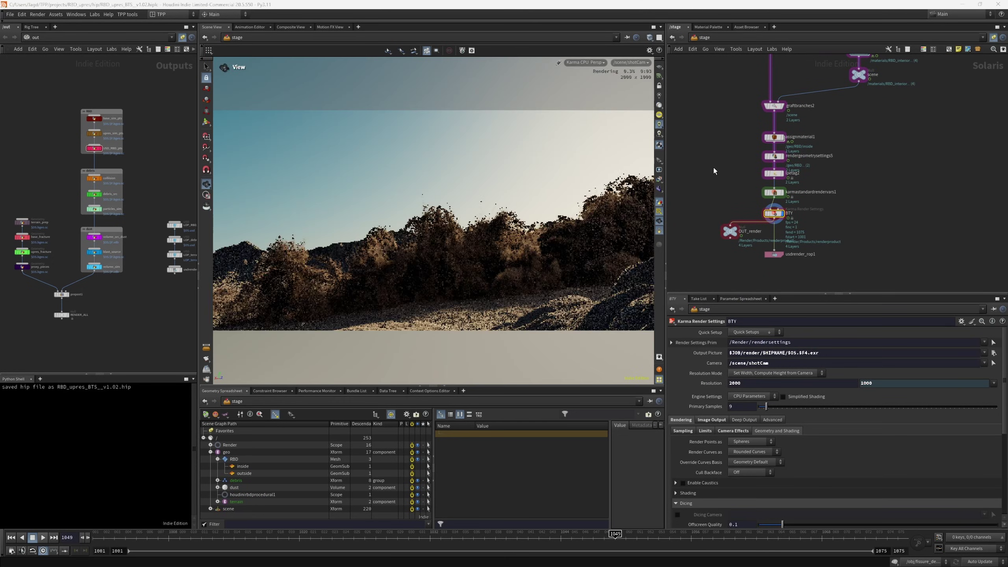
left_click_drag(493, 234, 435, 205)
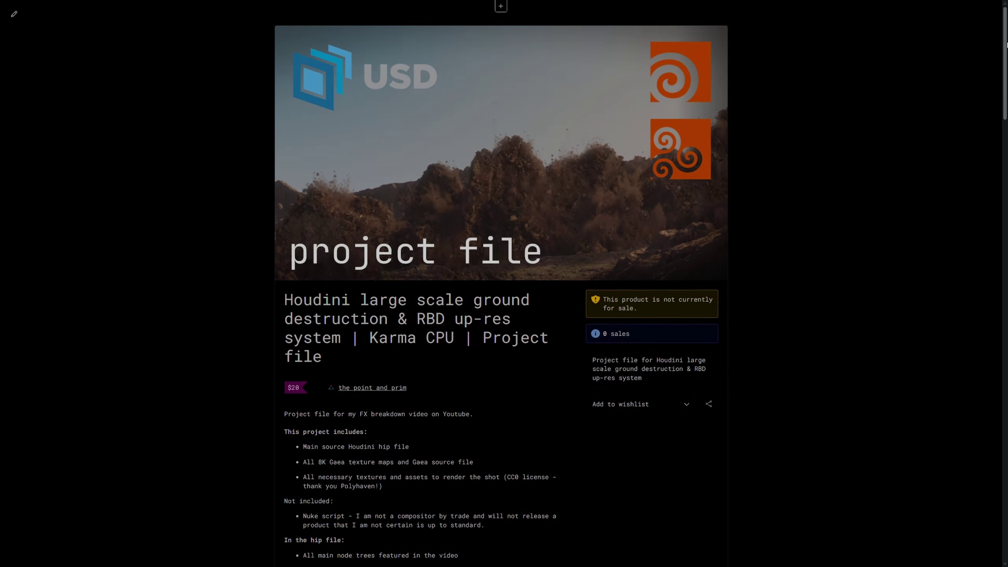
Step: Read through the project file's product page, including its contents list and node tree image
scroll(893, 135, "down", 15)
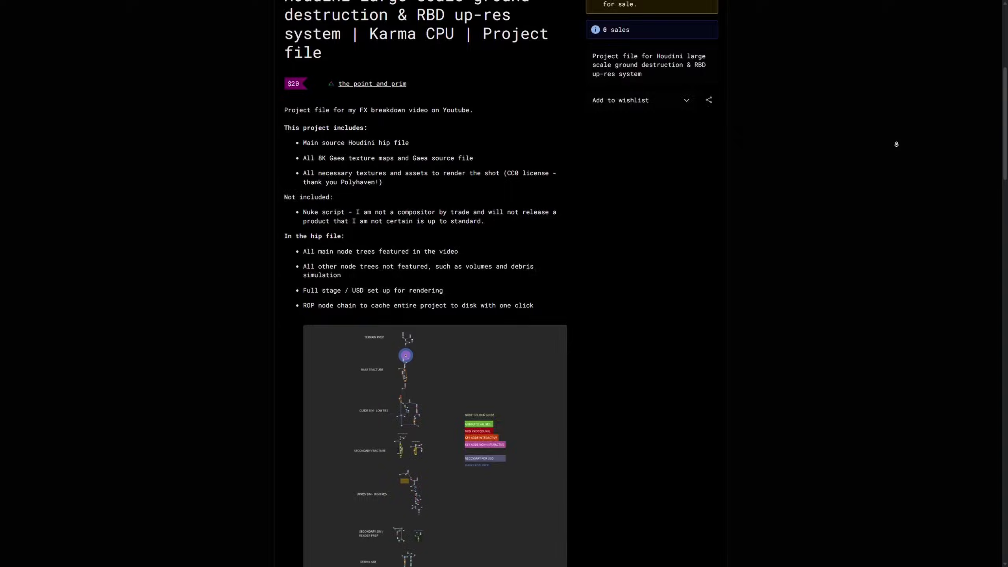
scroll(896, 144, "down", 15)
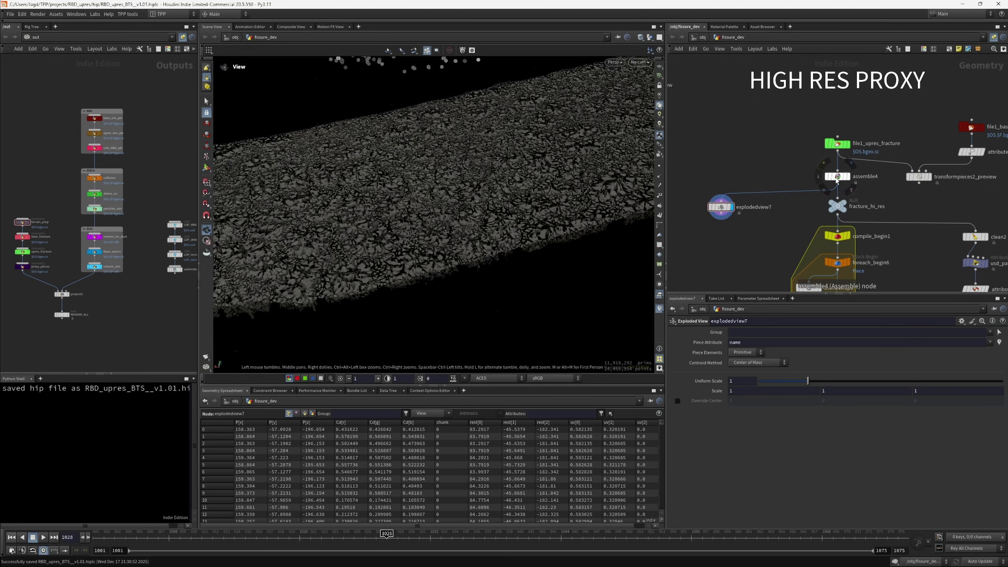
Step: Show the node information of assemble4 in the high-res proxy network
middle_click(837, 180)
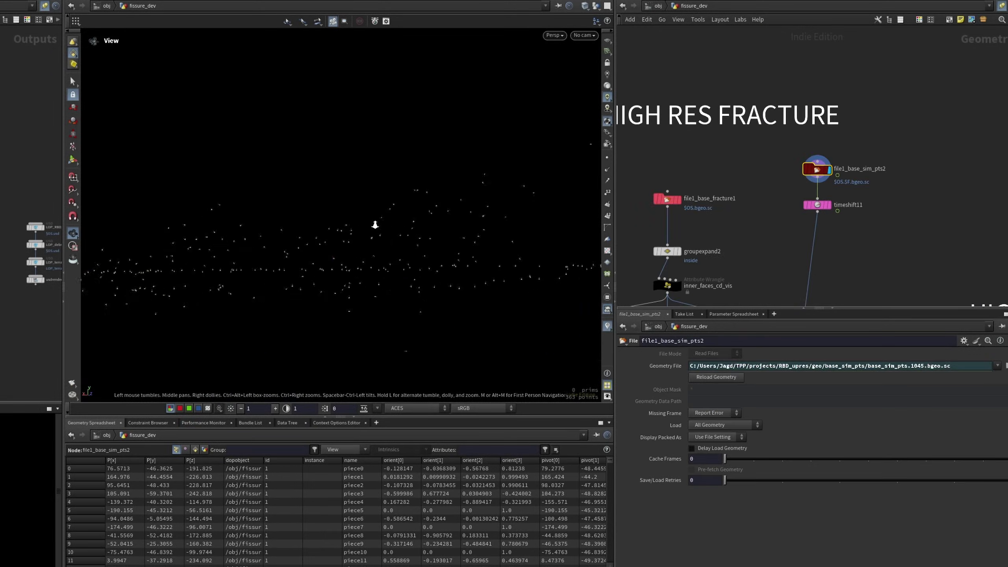
Step: Adjust the viewport display options so the base simulation points show their orientation axes
key("d")
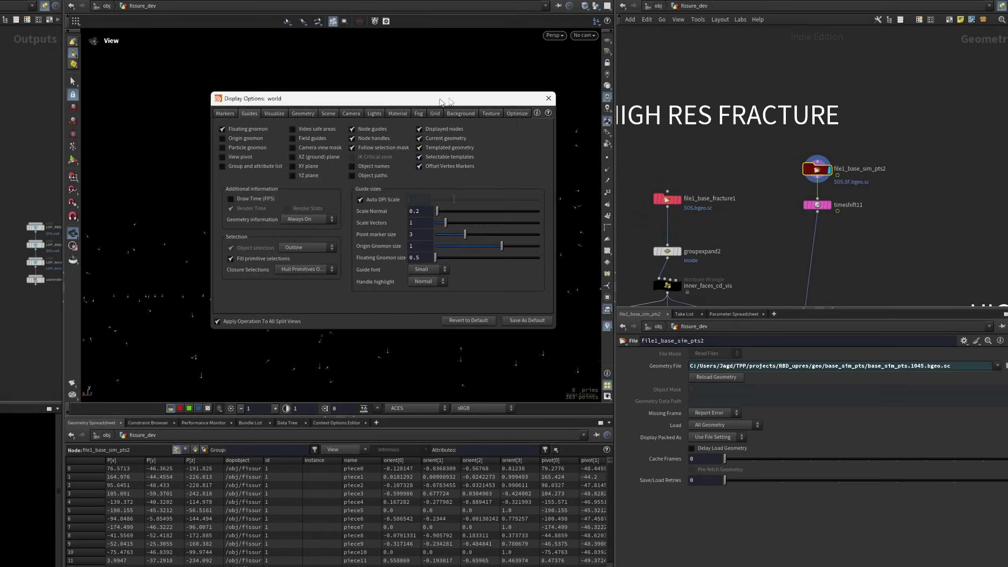
left_click_drag(553, 101, 899, 316)
left_click(901, 311)
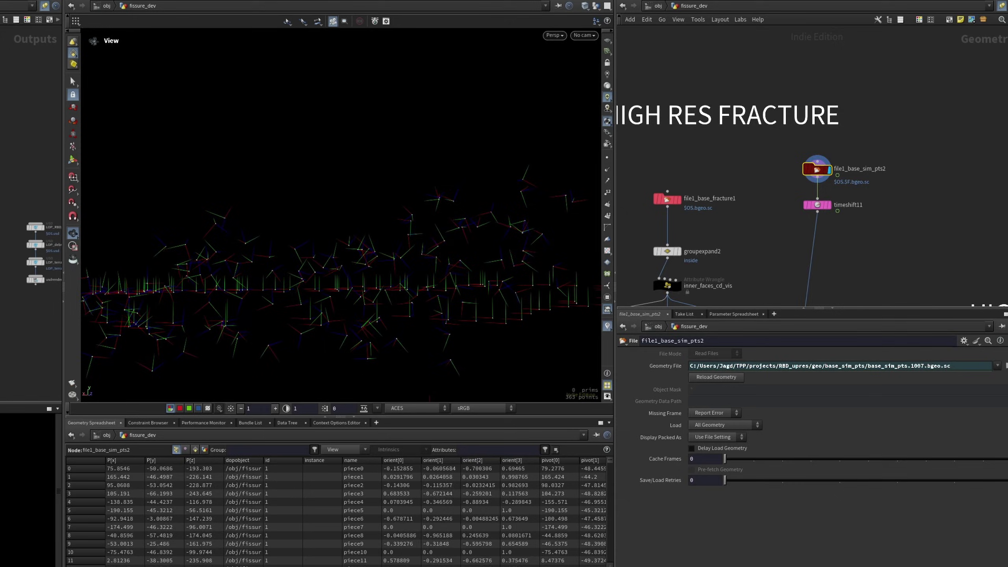
Step: Display the transformed fracture at transformpieces1_preview and inspect the timeshift11 parameters
middle_click_drag(845, 294, 858, 153)
left_click(827, 203)
middle_click_drag(854, 190, 832, 220)
left_click(809, 93)
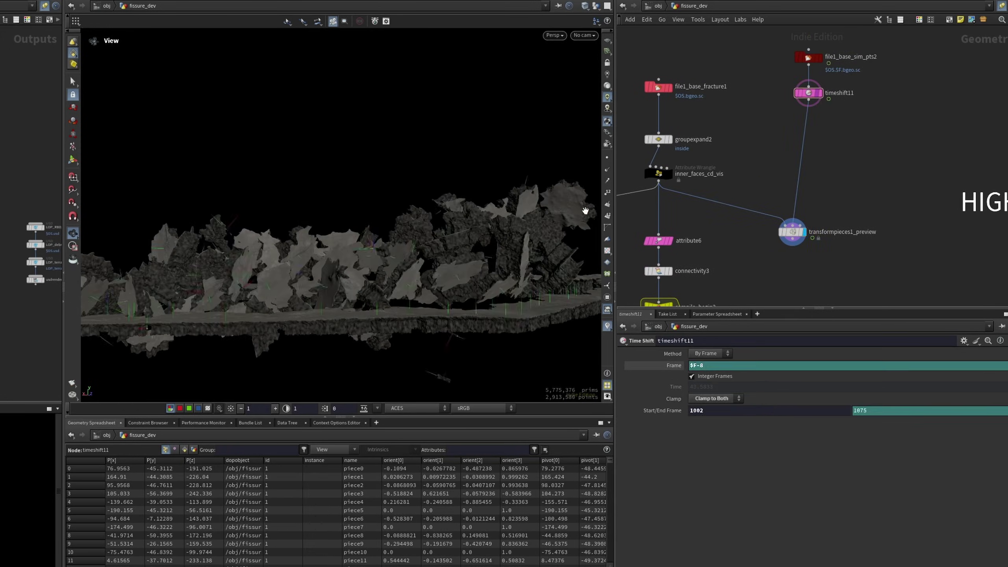
right_click_drag(585, 210, 313, 235)
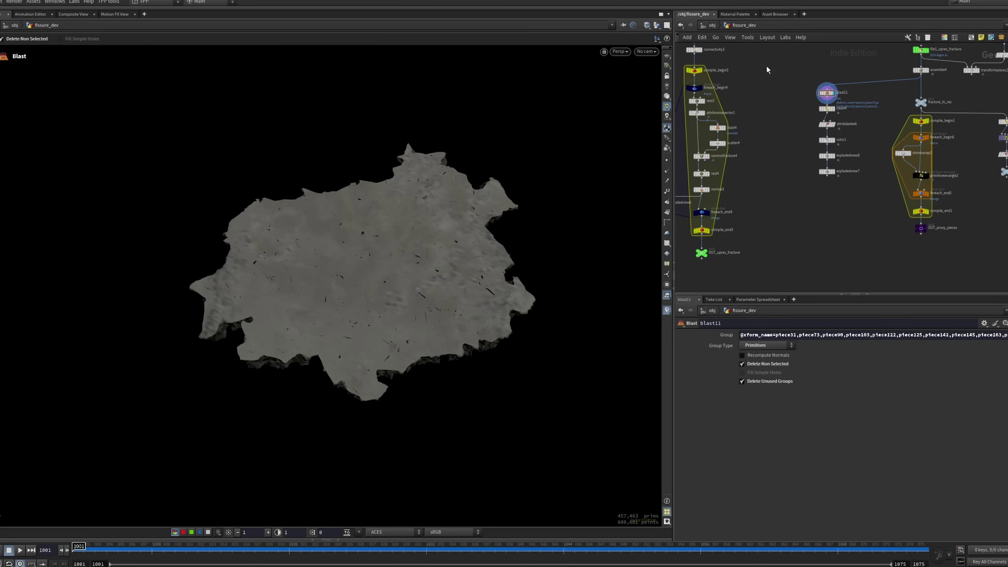
Step: Move the display down the blast11 chain to explodedview8 and set its uniform scale to about 0.882
left_click_drag(783, 113, 854, 123)
key("r")
left_click_drag(765, 136, 851, 148)
key("r")
left_click_drag(767, 157, 870, 174)
key("r")
left_click_drag(790, 386, 817, 387)
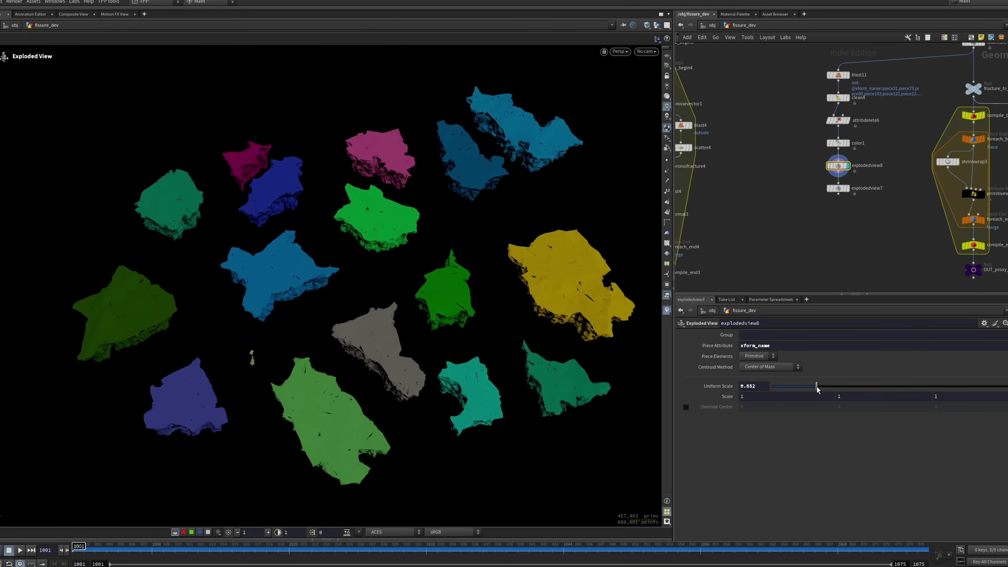
Step: Display the exploded small pieces at explodedview7, followed by the coloured pieces at color2
left_click(848, 188)
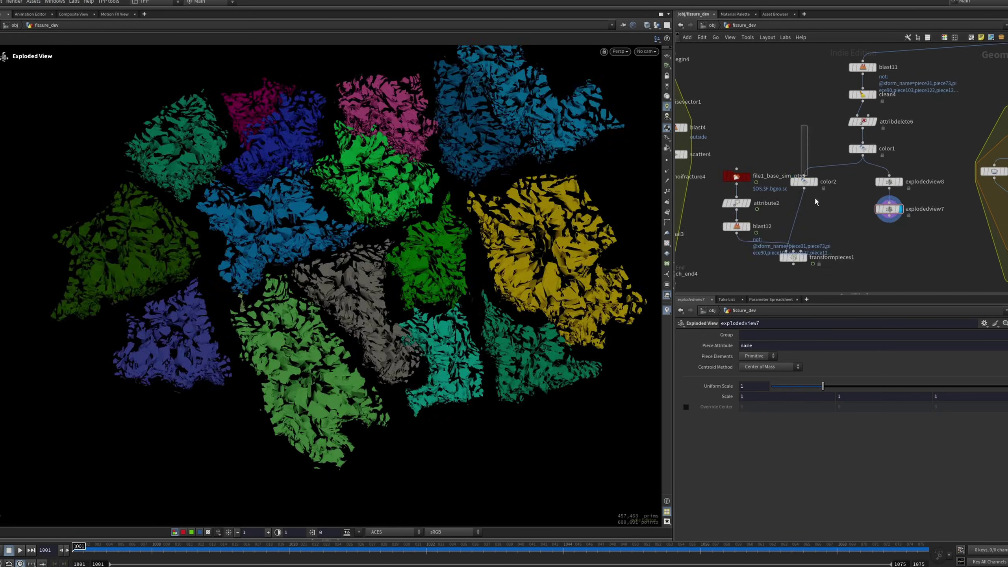
left_click(804, 181)
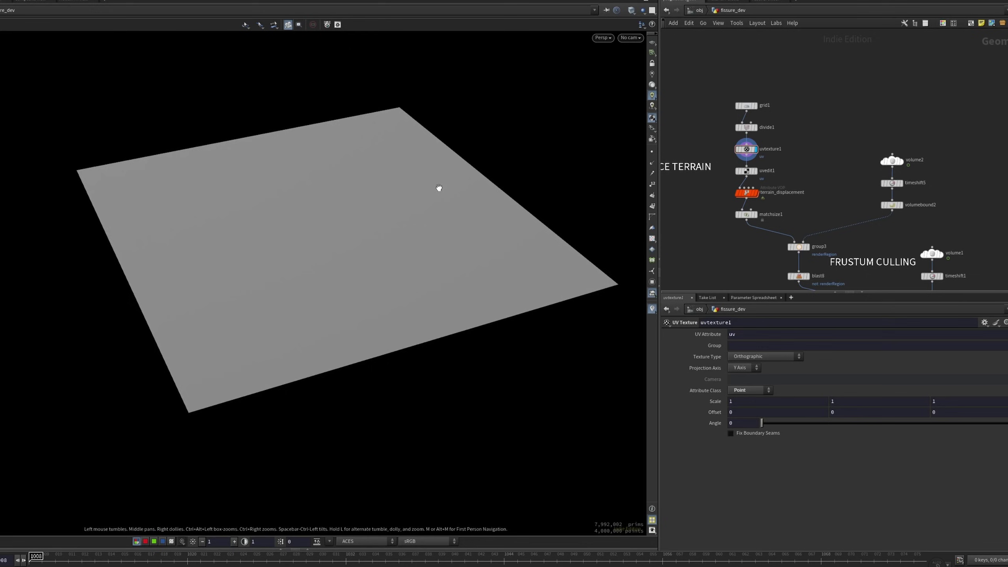
Step: Turn on the UV checker display in the viewport and display the terrain at terrain_displacement
left_click(652, 238)
left_click(756, 193)
left_click_drag(338, 202, 332, 225)
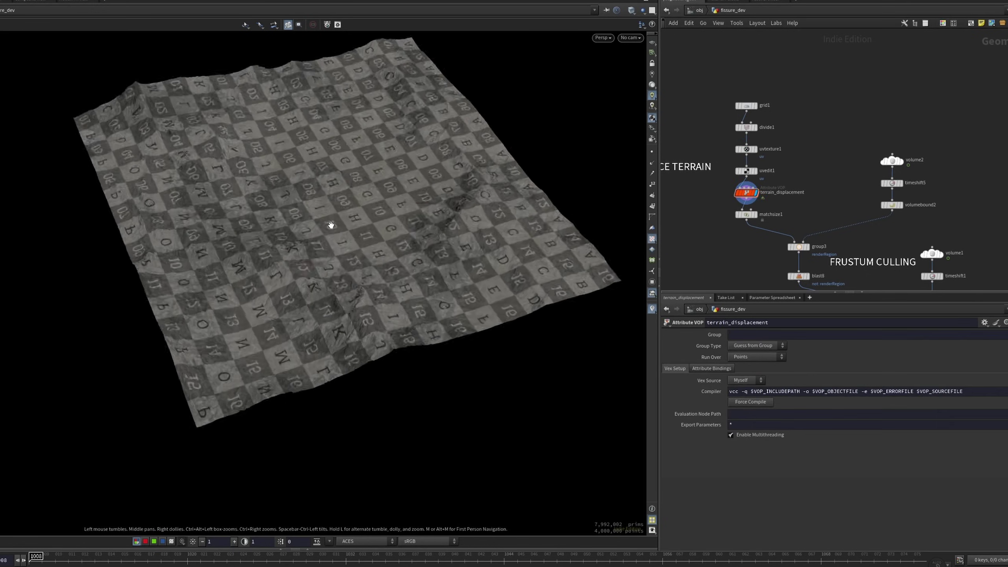
Step: Inspect the frustum culling by displaying the renderRegion group, the blast8 result and the activeRegion group in turn
left_click(806, 247)
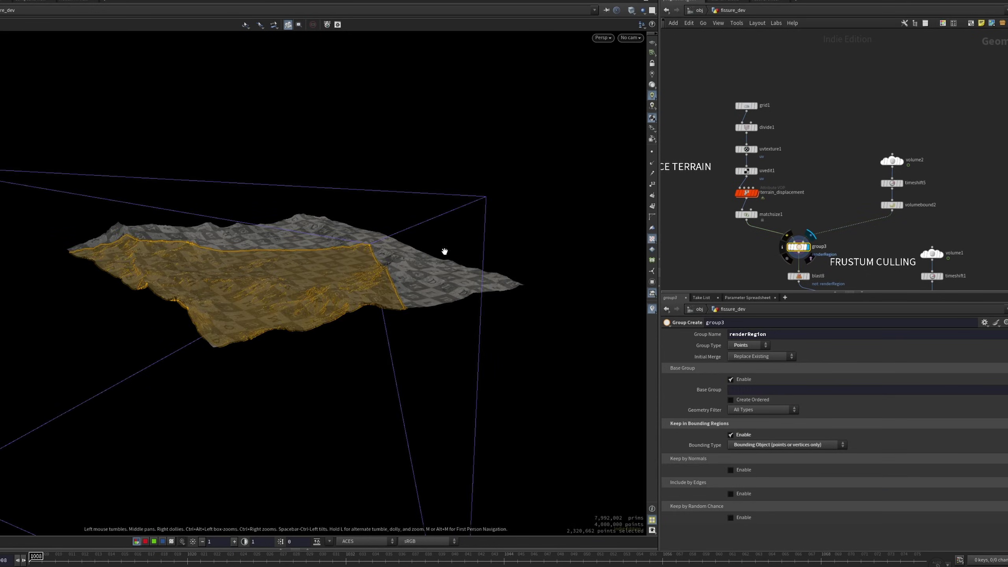
left_click_drag(445, 251, 337, 262)
middle_click_drag(737, 283, 740, 162)
left_click(810, 154)
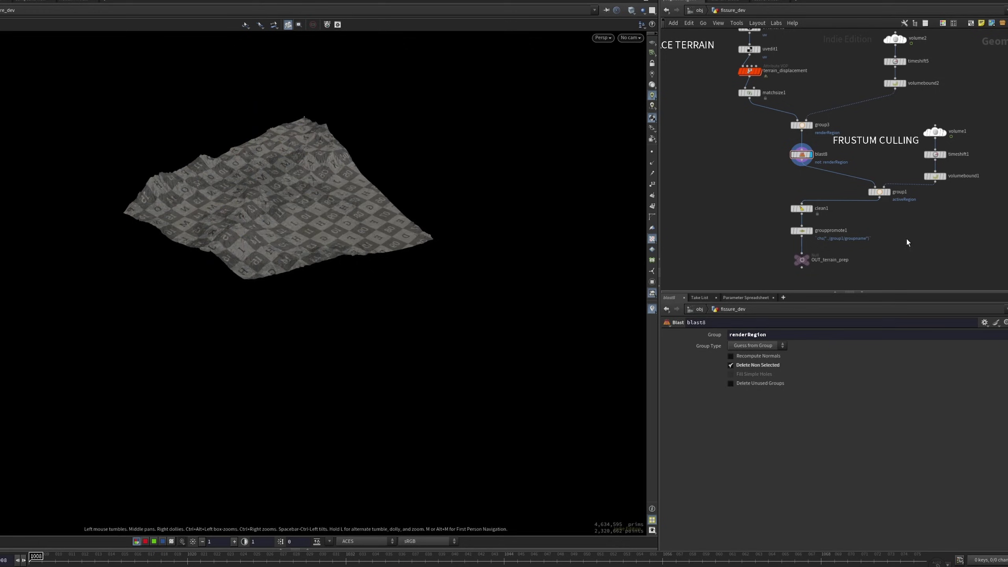
left_click(879, 192)
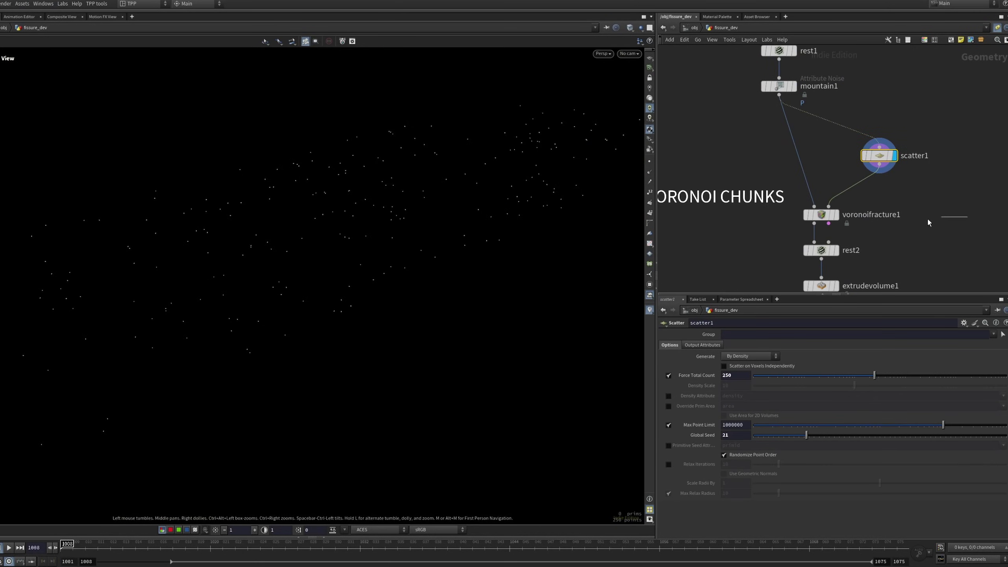
Step: Display the Voronoi chunk stages in turn, from voronoifracture1 through rest2 and extrudevolume1 to normal1
left_click(821, 215)
left_click(836, 250)
left_click_drag(549, 252, 544, 274)
middle_click_drag(748, 276, 759, 186)
left_click(847, 195)
left_click(847, 232)
Step: Display the main Voronoi chunks spread apart with explodedview2 and examine their extruded shapes
middle_click_drag(691, 221, 780, 179)
left_click(730, 233)
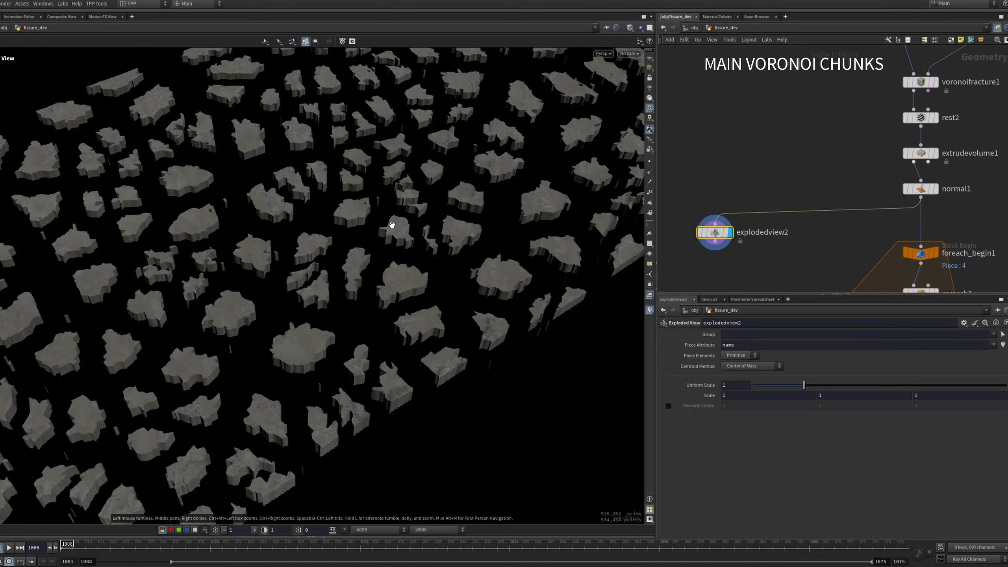
right_click_drag(392, 223, 355, 308)
mouse_move(355, 308)
left_mouse_down()
mouse_move(456, 260)
mouse_move(344, 295)
left_mouse_up()
right_click_drag(344, 295, 412, 238)
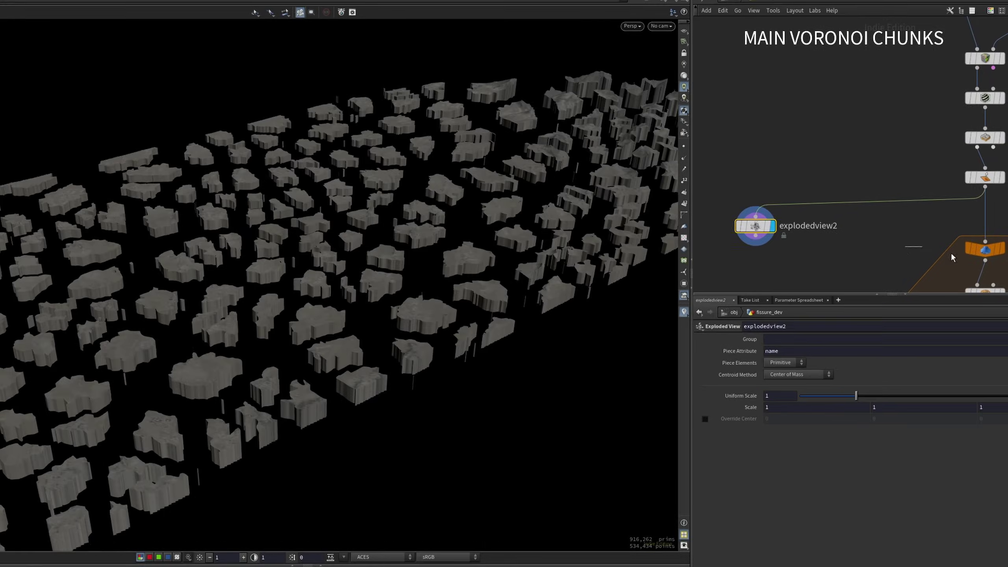
Step: Display the single chunk extracted by foreach_begin1, frame it and examine its sides
left_click(935, 253)
key("space+g")
left_click_drag(364, 236, 444, 286)
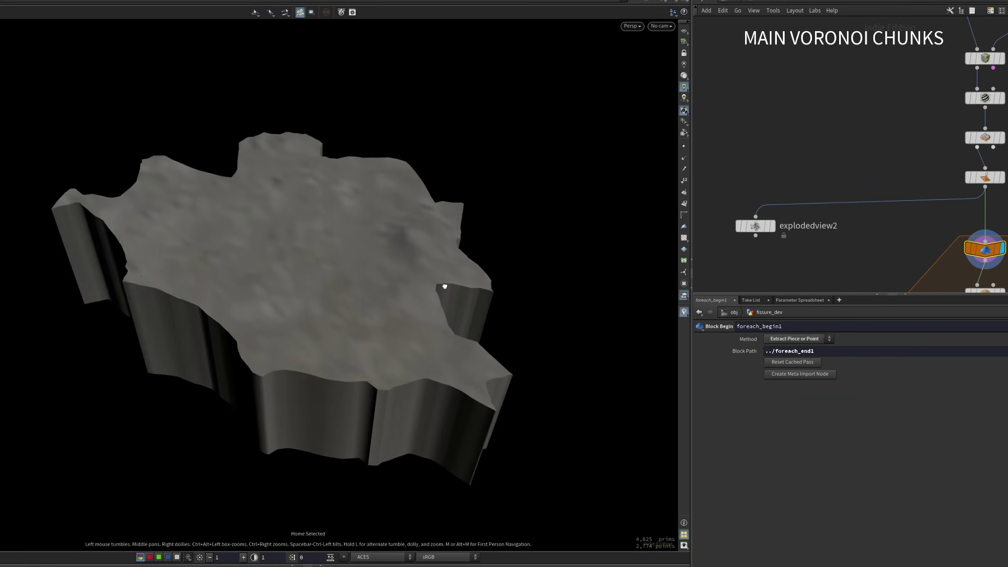
right_click_drag(444, 286, 373, 277)
middle_click_drag(373, 276, 388, 177)
Step: Inspect the chunk's side detailing from remesh1 through the attribcreate2 mask and mountain2 noise to the pointwrangle1 blend
scroll(878, 265, "down", 4)
middle_click_drag(878, 266, 875, 129)
scroll(879, 134, "up", 4)
left_click(944, 129)
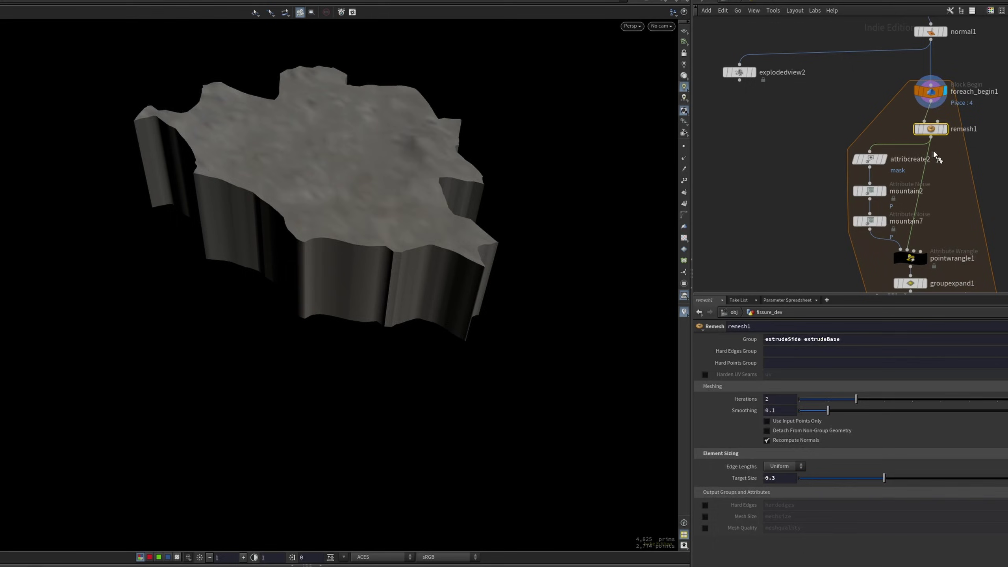
left_click(884, 160)
left_click_drag(504, 202, 532, 129)
left_click(884, 191)
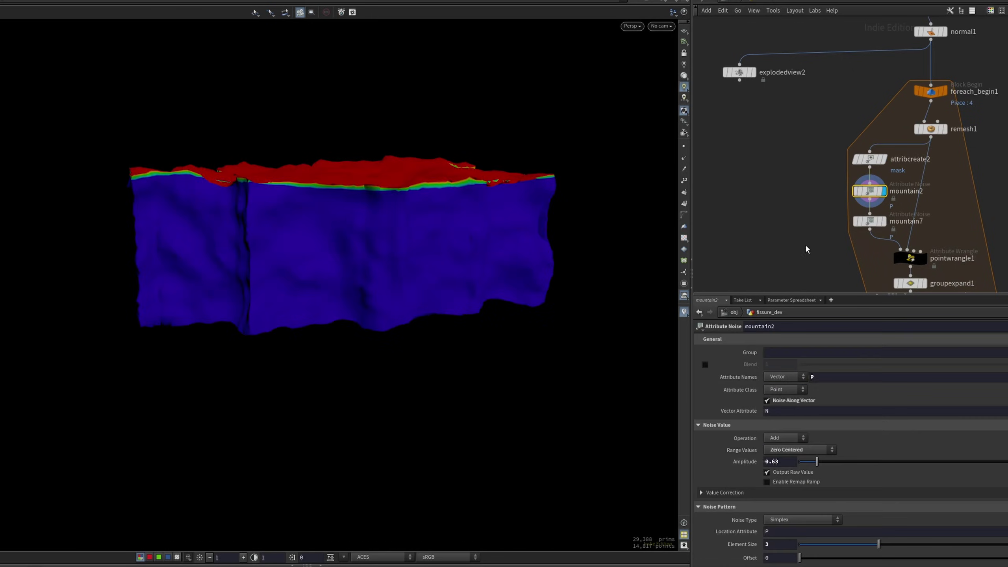
left_click(924, 260)
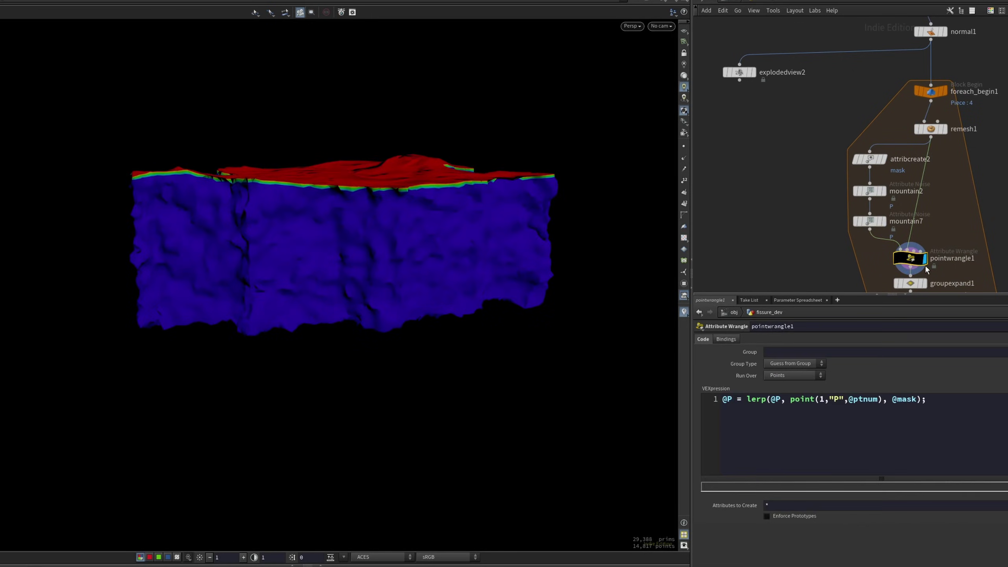
Step: Inspect the taper stages at groupexpand1, the blurred mask at attribblur1, the lerp wrangle and foreach_end1
middle_click_drag(824, 260, 797, 147)
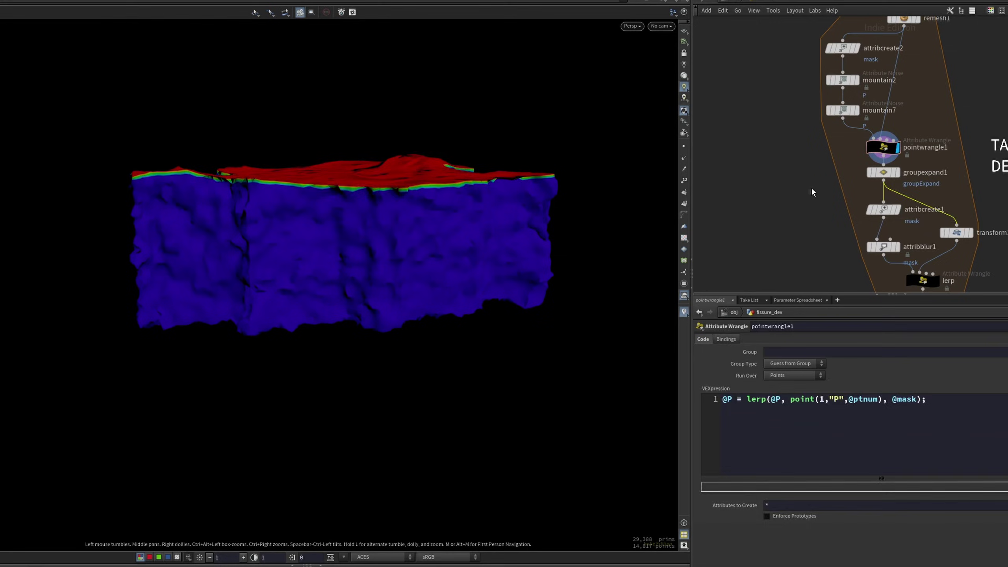
left_click(897, 172)
middle_click_drag(838, 261, 779, 144)
left_click(839, 130)
left_click_drag(443, 206, 417, 230)
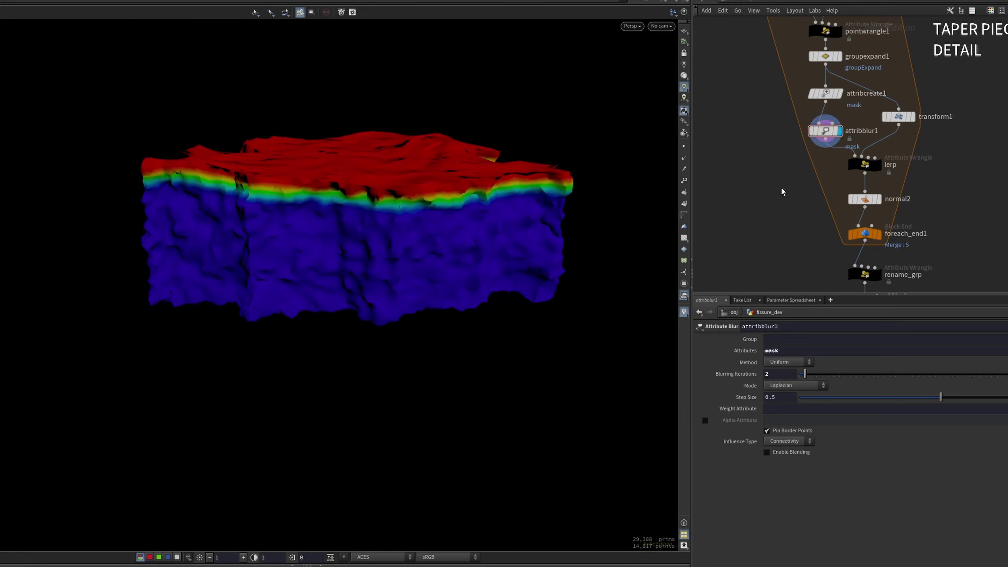
left_click(864, 167)
left_click(864, 234)
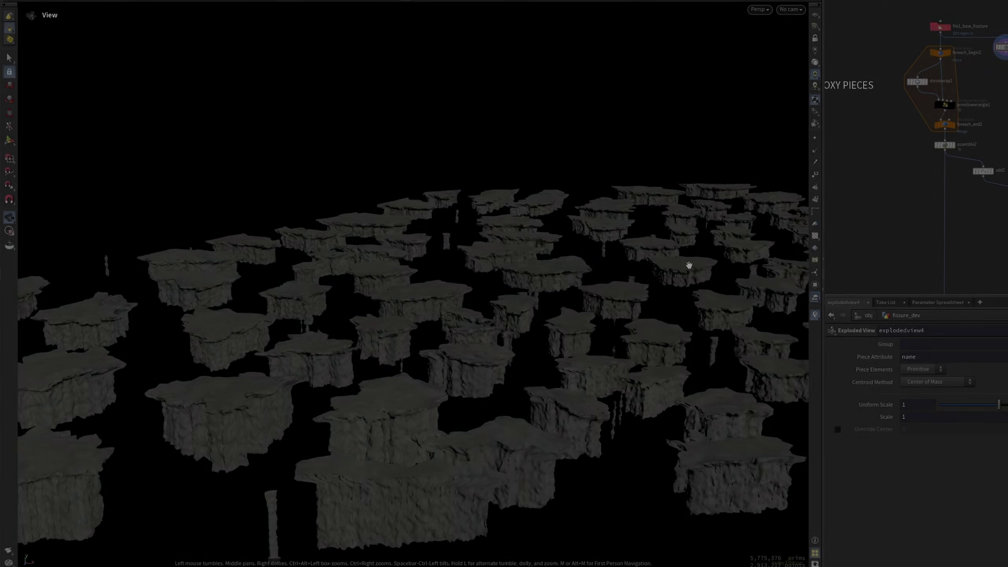
middle_click_drag(689, 265, 449, 271)
middle_click_drag(600, 247, 399, 247)
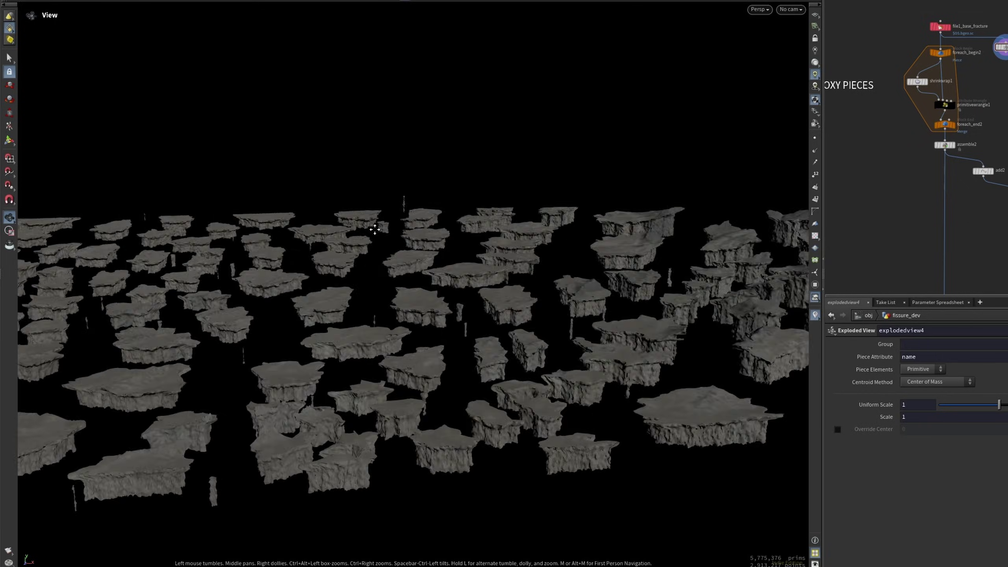
left_click_drag(375, 229, 650, 234)
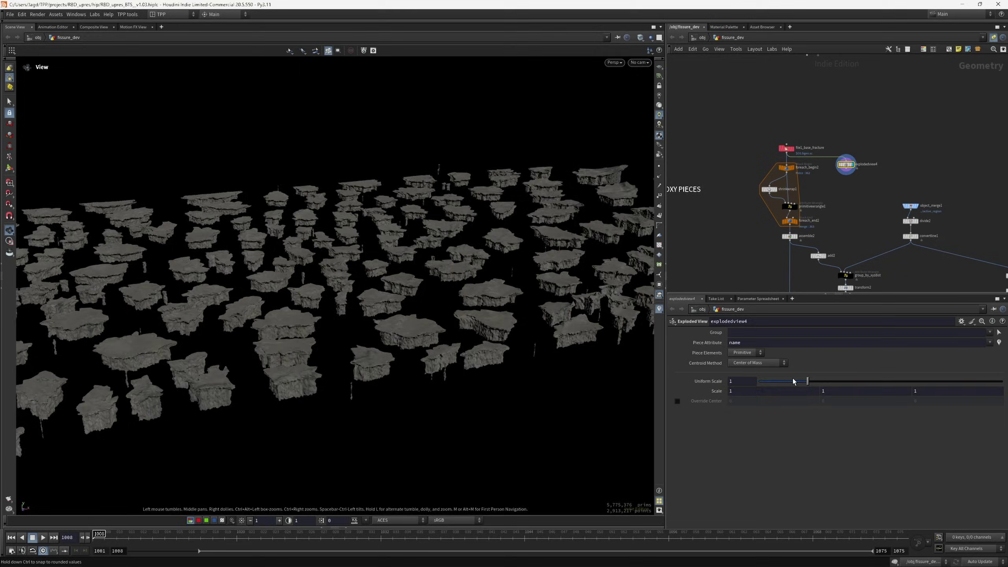
left_click_drag(716, 399, 714, 397)
Step: Frame the single piece at foreach_begin2 and inspect its convex proxy through shrinkwrap1 and the primitivewrangle1 name transfer
left_click_drag(797, 174, 799, 175)
key("r")
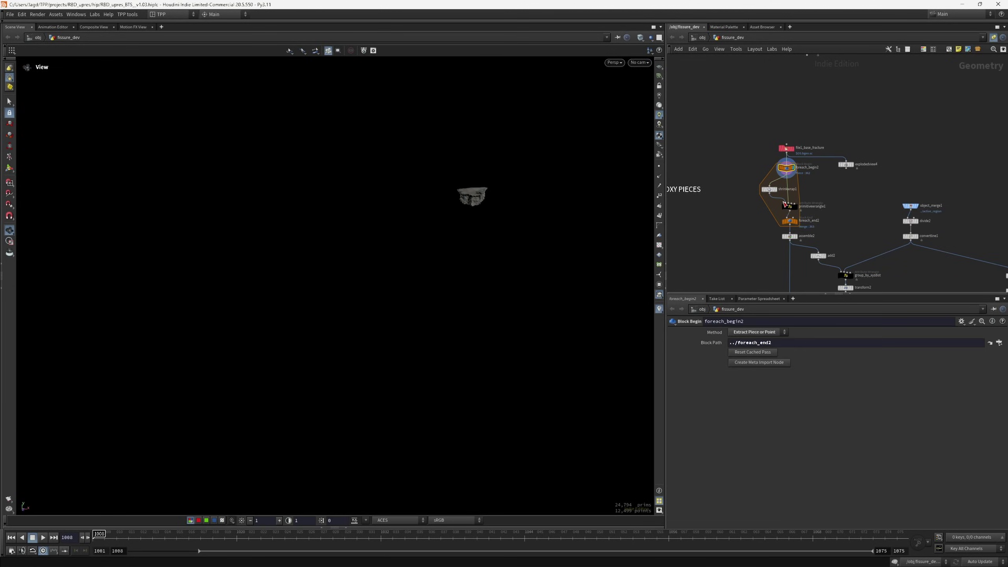
key("space+g")
left_click_drag(470, 254, 430, 252)
middle_click_drag(430, 252, 451, 228)
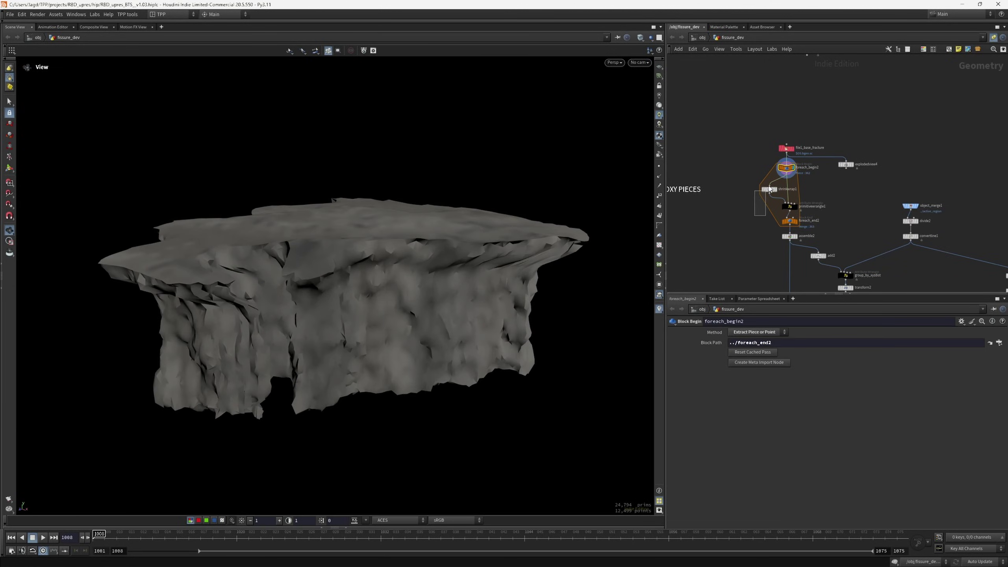
left_click(769, 189)
left_click(791, 206)
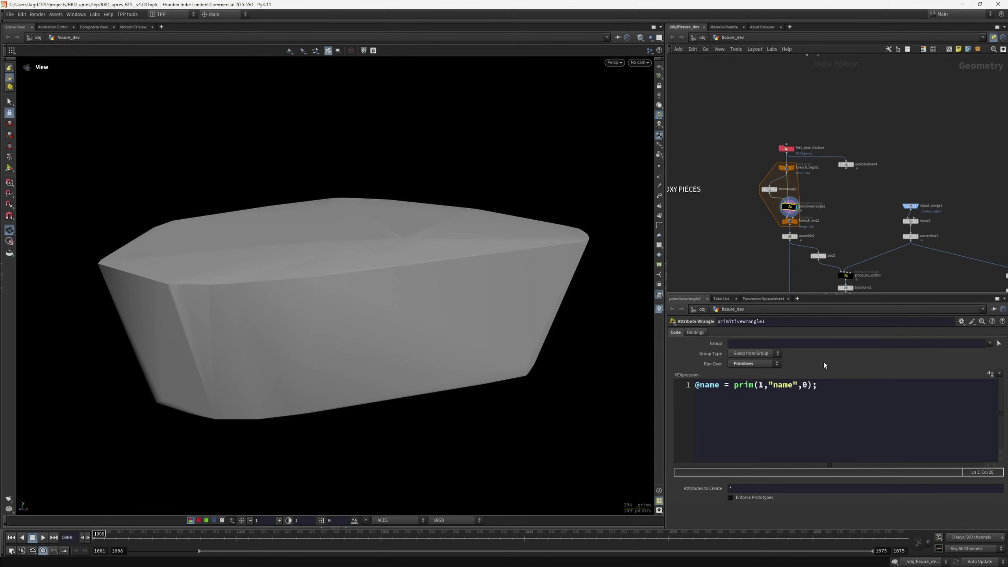
Step: Highlight primitivewrangle1's name transfer code, then display and frame all merged proxy pieces at foreach_end2
left_click_drag(834, 391, 684, 401)
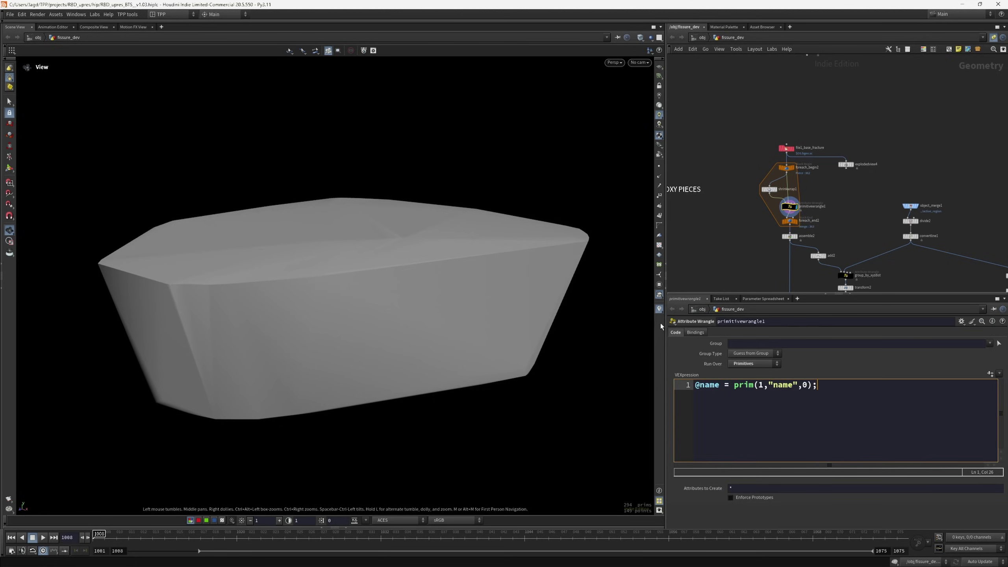
left_click(789, 221)
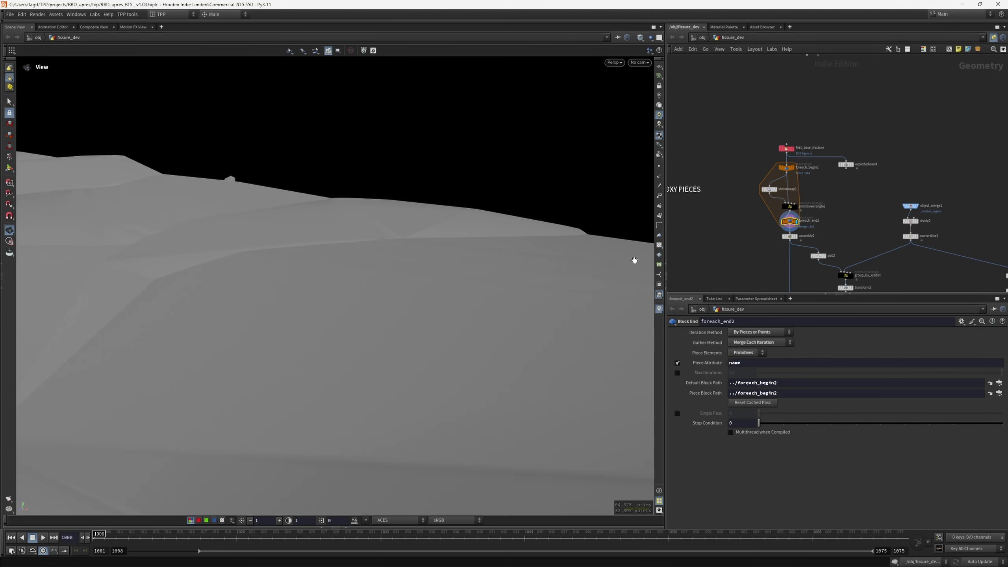
key("g")
scroll(475, 284, "up", 5)
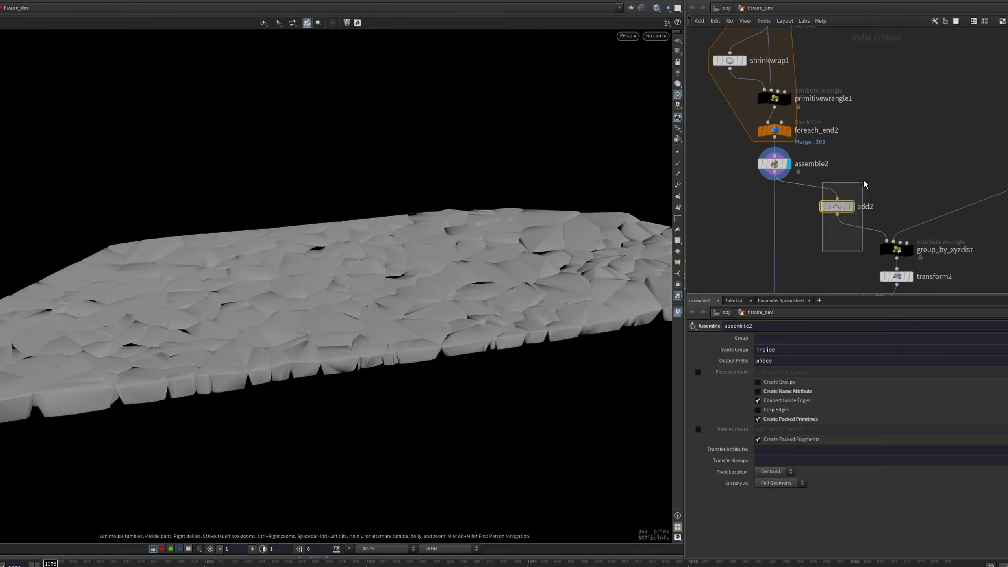
Step: Display add2 to inspect the proxy pieces reduced to points
left_click_drag(863, 180, 865, 183)
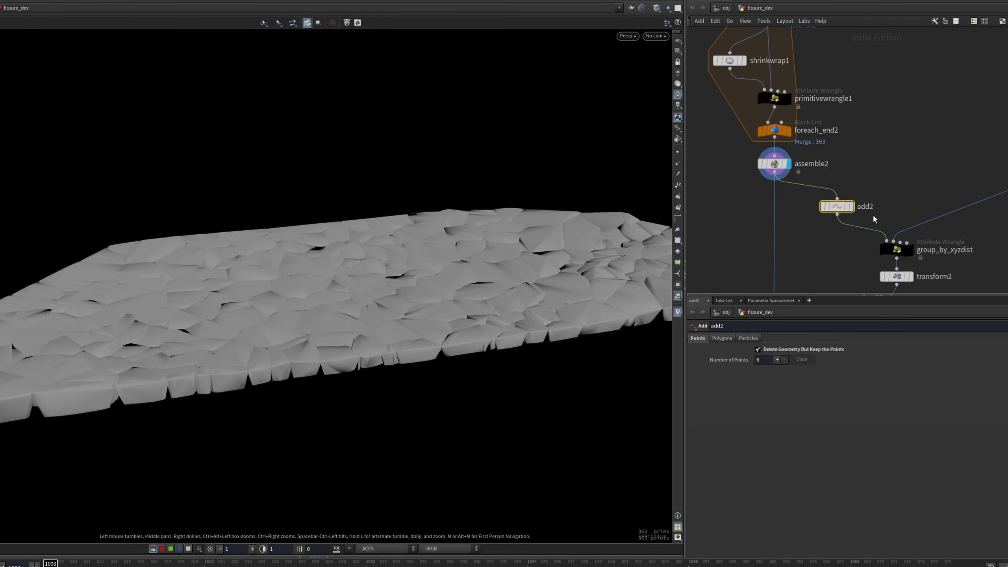
key("r")
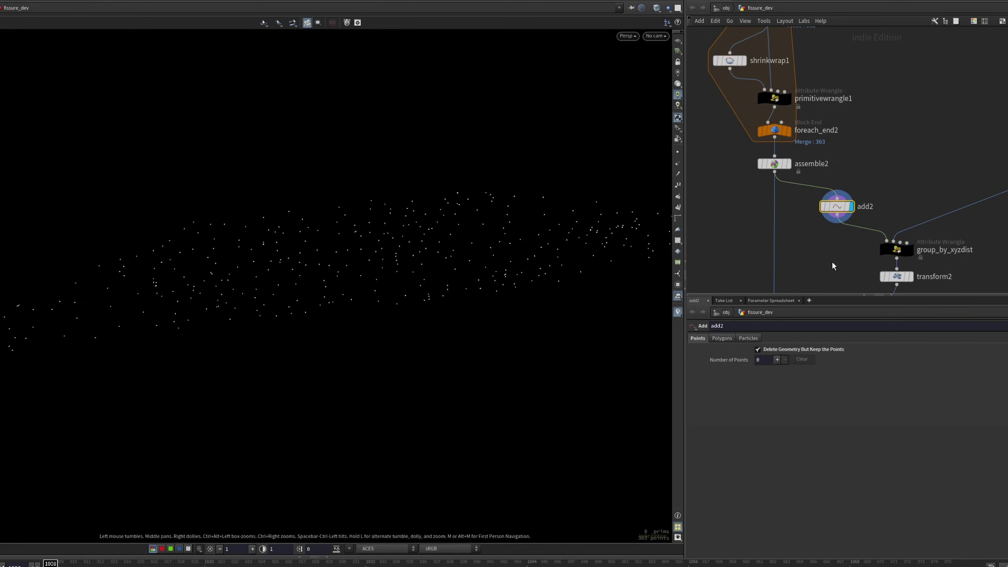
middle_click_drag(833, 263, 814, 210)
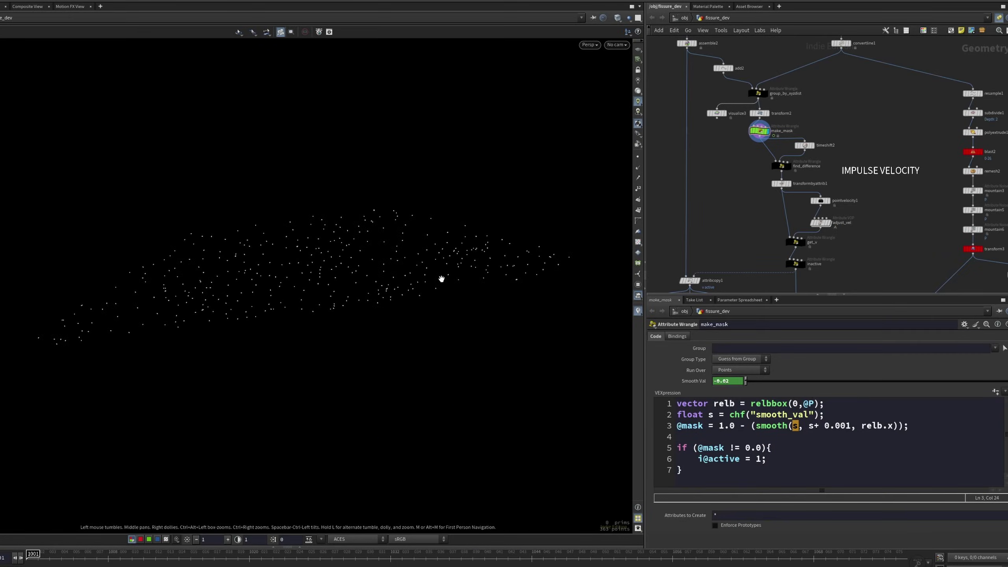
Step: Examine make_mask's relbbox and smooth code and scrub the timeline to check the animated mask
middle_click(760, 133)
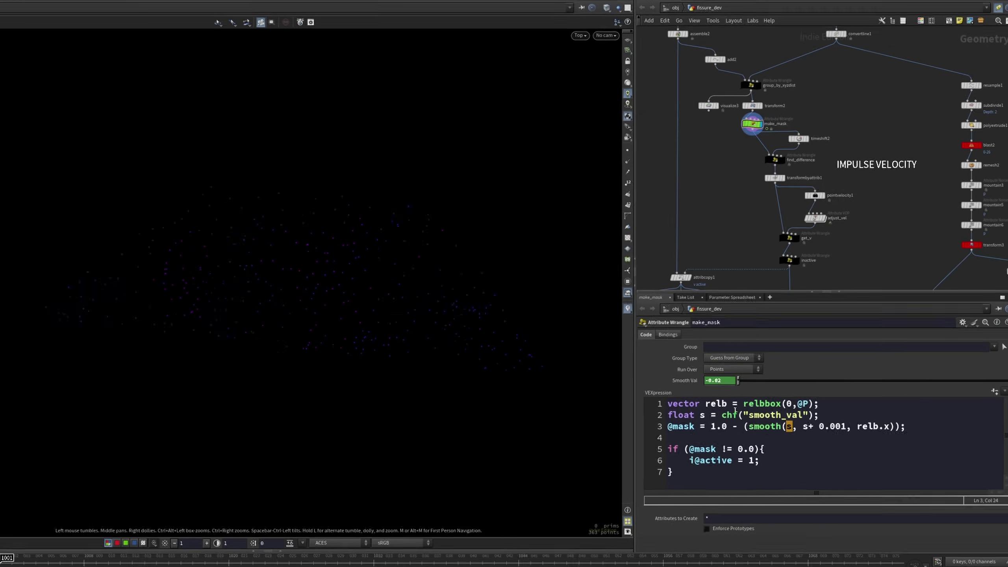
left_click_drag(483, 412, 624, 425)
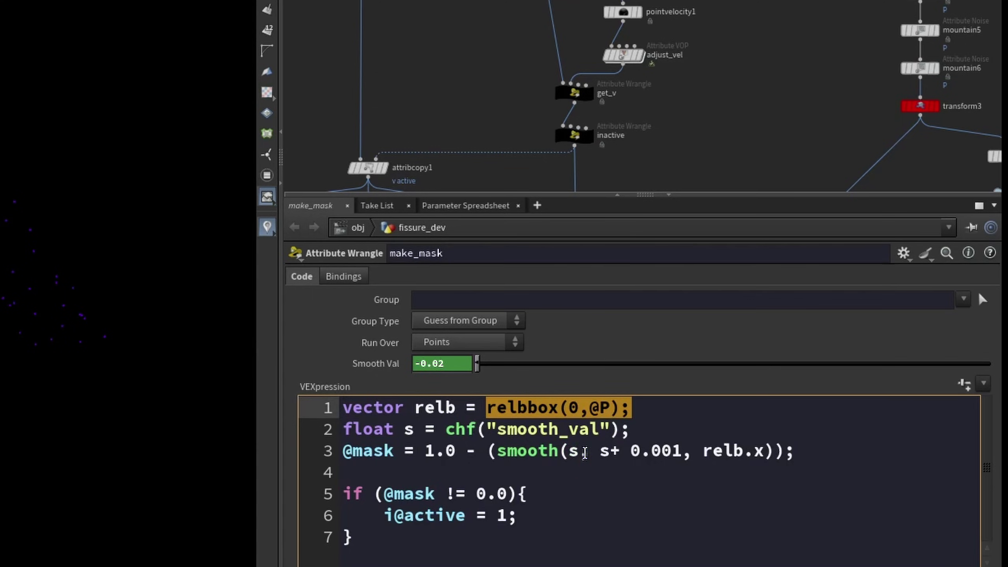
left_click(570, 453)
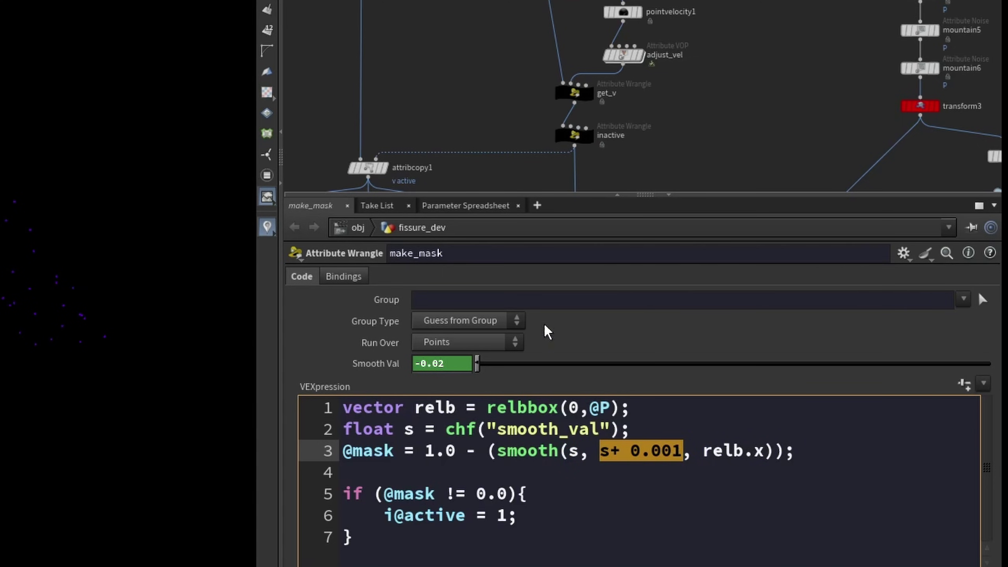
left_click_drag(44, 557, 97, 553)
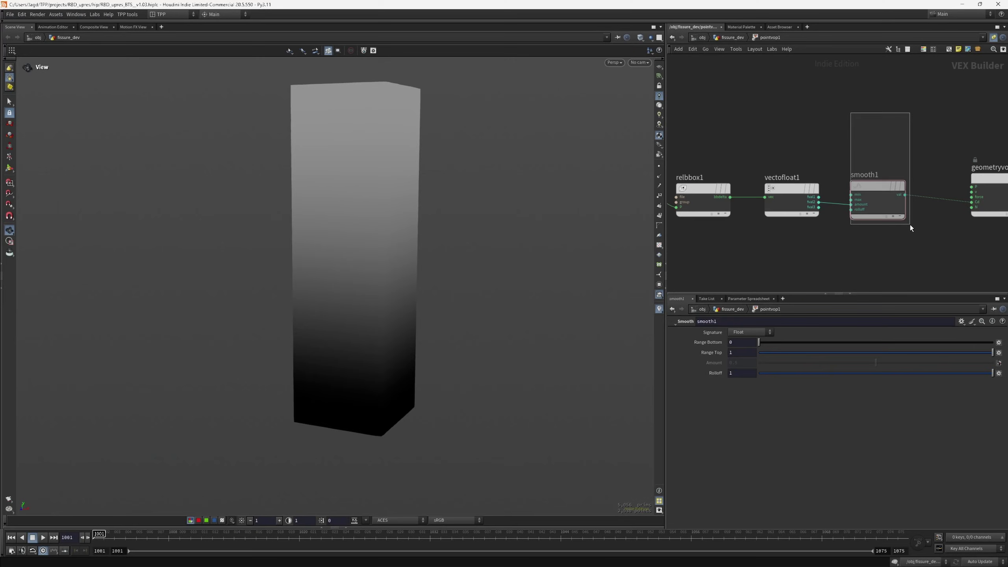
Step: Try different Range Bottom and Range Top values on smooth1, bringing Range Top to 0.761
mouse_move(760, 342)
left_mouse_down()
mouse_move(930, 351)
mouse_move(757, 348)
left_mouse_up()
mouse_move(989, 357)
left_mouse_down()
mouse_move(875, 353)
mouse_move(994, 353)
left_mouse_up()
left_click_drag(760, 344, 875, 348)
left_click_drag(993, 353, 937, 353)
left_click_drag(874, 344, 803, 347)
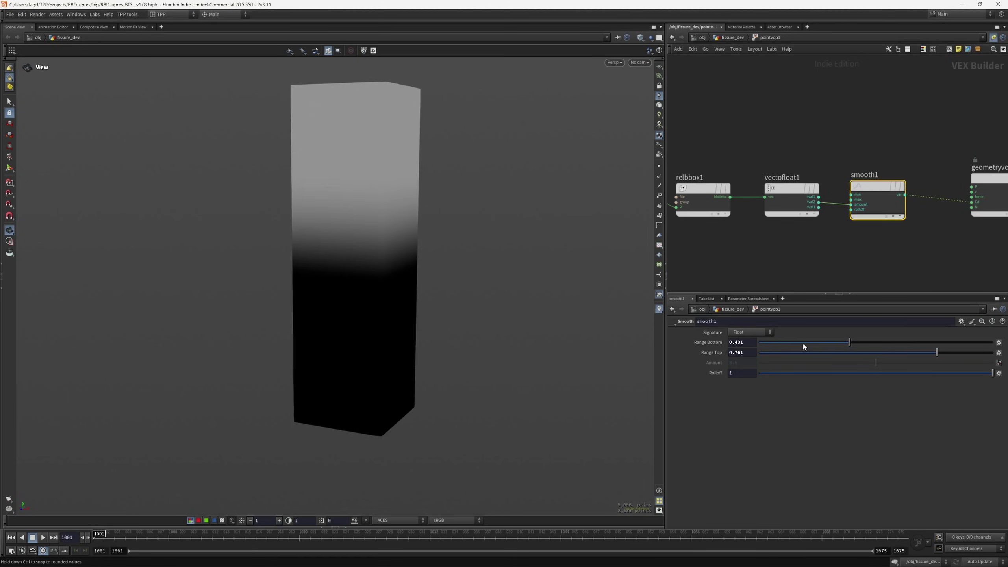
Step: Restore smooth1's Range Bottom to 0 and Range Top to 1
left_click_drag(937, 353, 995, 355)
left_click_drag(798, 343, 738, 348)
right_click(735, 342)
left_click(746, 401)
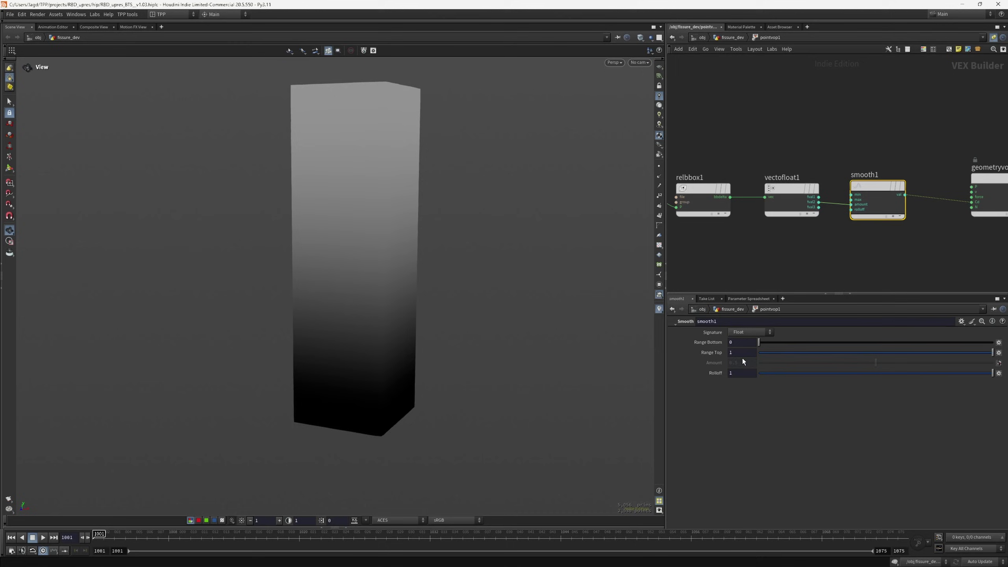
Step: Drive smooth1's Range Top with ch("min") plus a small offset, then raise Range Bottom to sweep the mask edge
right_click(740, 352)
left_click(758, 423)
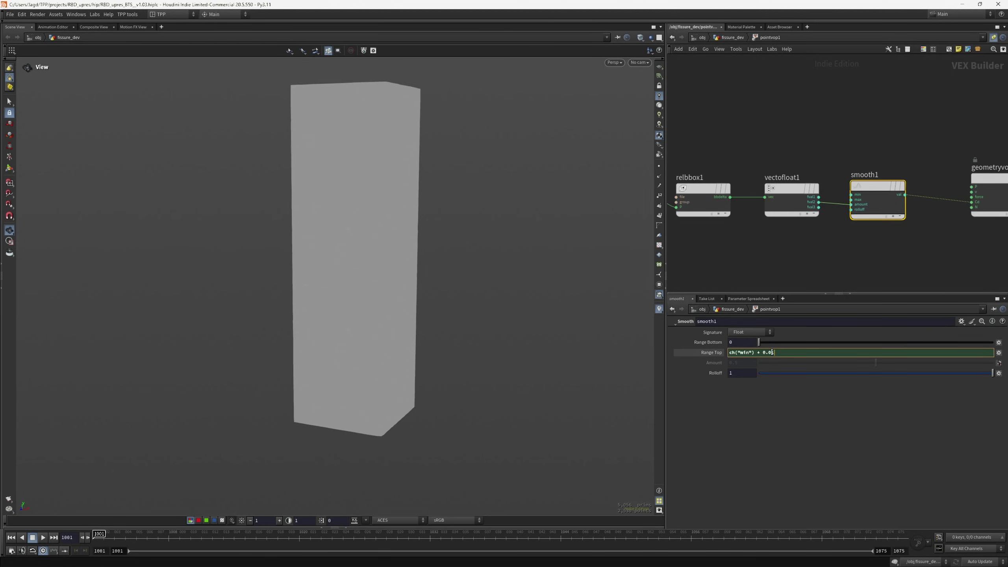
key("Return")
left_click_drag(773, 345, 821, 342)
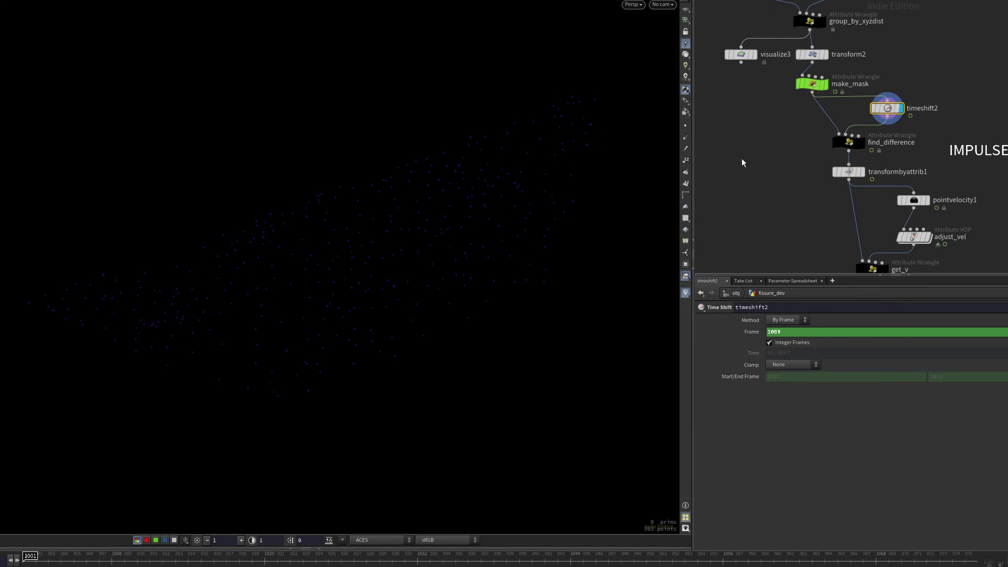
Step: Inspect the find_difference wrangle's impulse group code and display the points at the inactive wrangle
left_click(848, 143)
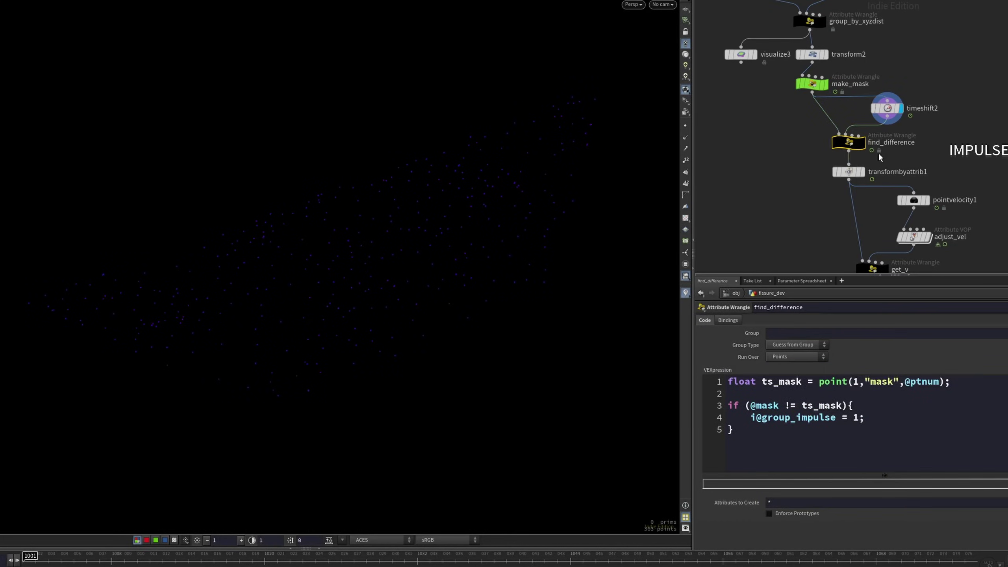
middle_click(848, 147)
left_click(621, 111)
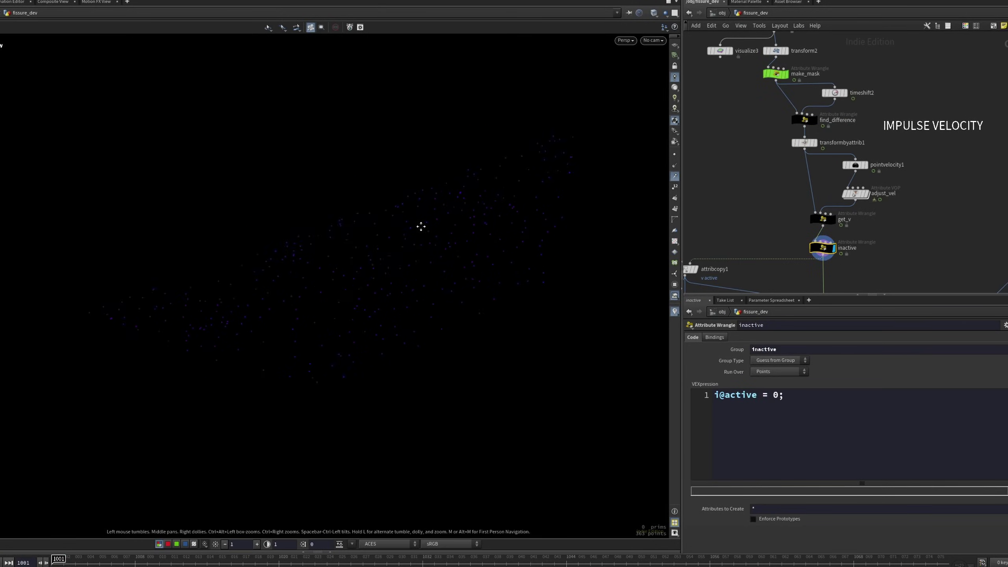
middle_click(821, 248)
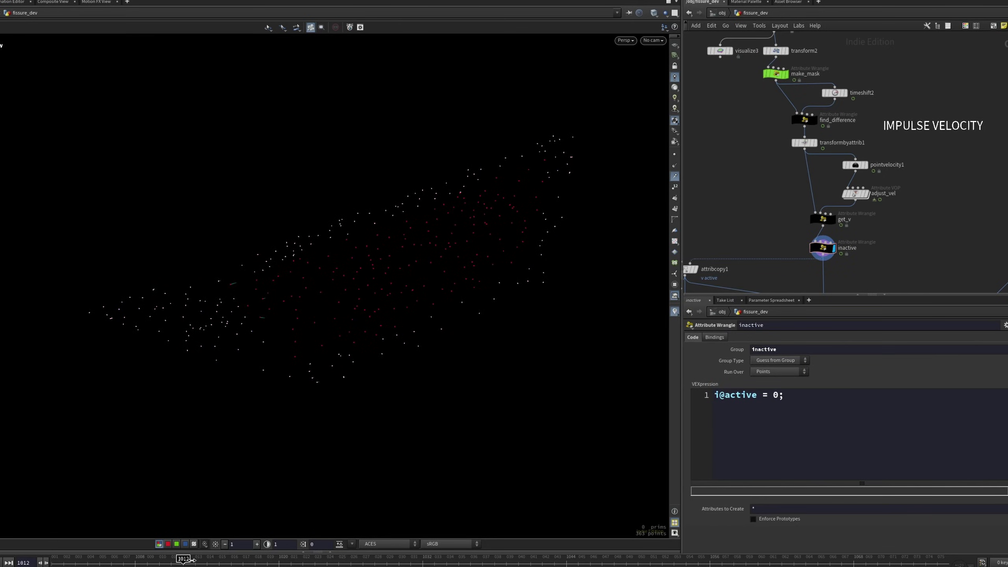
Step: Enlarge the displayed points through the viewport display options and frame them in the top view
key("d")
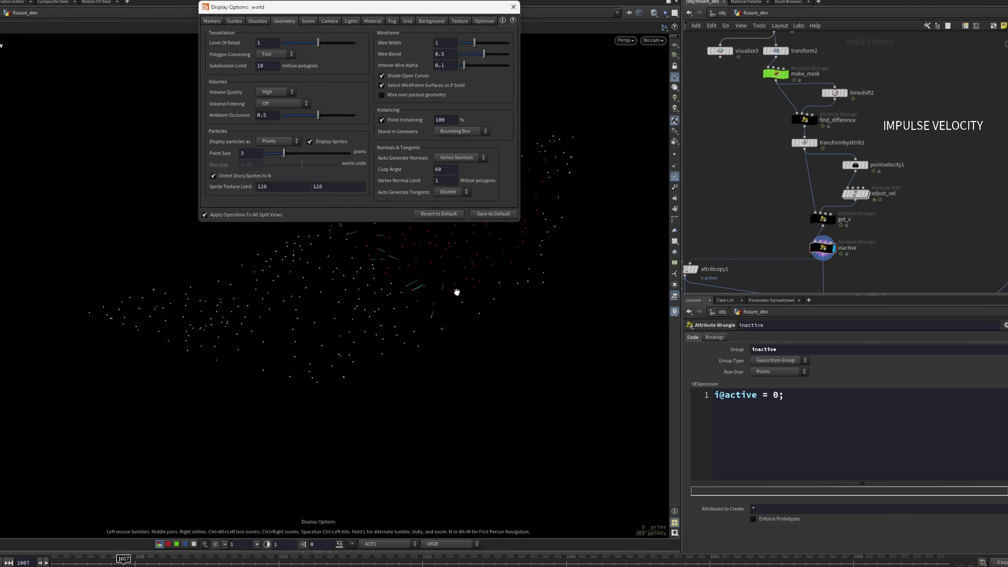
left_click(513, 7)
key("space+2")
key("space+g")
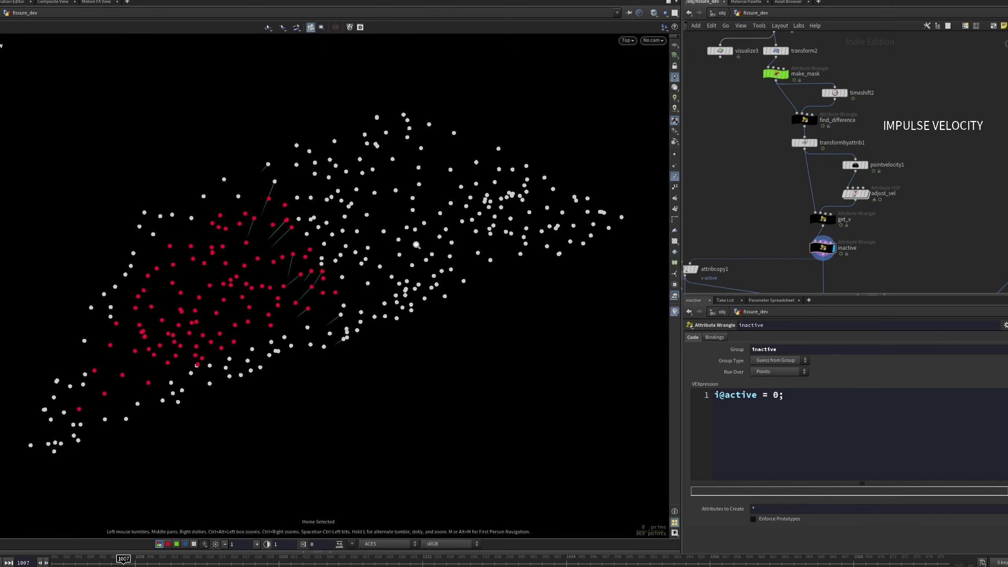
Step: Overlay the convertline1 border outline on the impulse points as a template
scroll(441, 246, "down", 2)
scroll(758, 188, "down", 4)
middle_click_drag(757, 189, 837, 162)
scroll(782, 165, "up", 4)
left_click(864, 190)
scroll(812, 274, "down", 3)
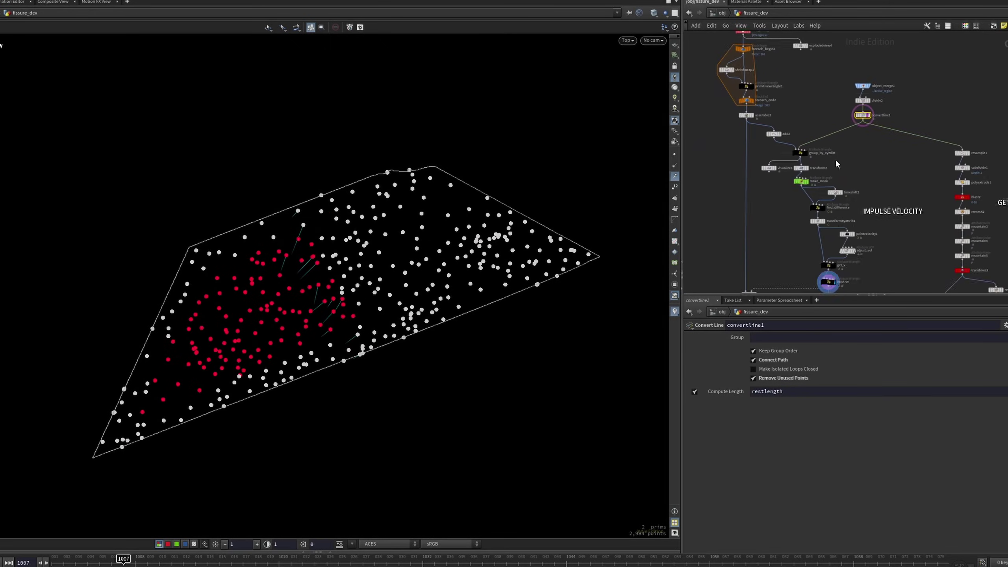
Step: Examine the group_by_xyzdist wrangle's distance threshold code that groups the inactive border points
scroll(837, 162, "up", 4)
left_click(765, 138)
left_click(848, 431)
key("ctrl+a")
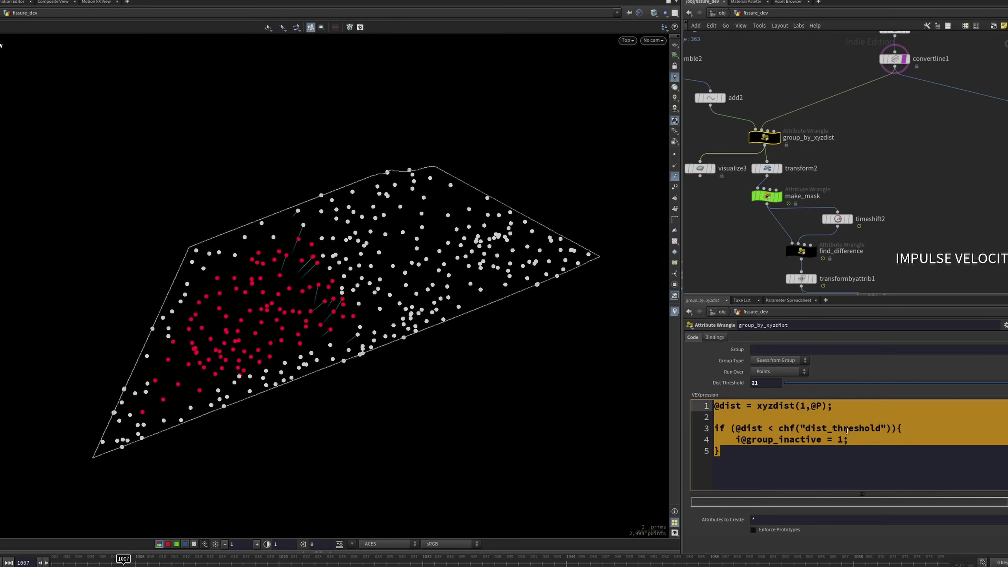
left_click(869, 448)
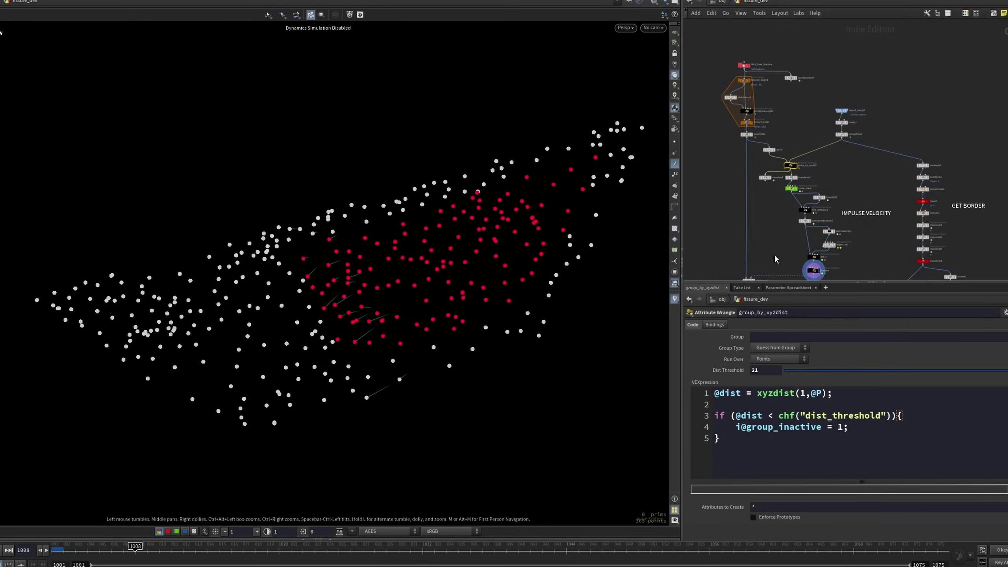
Step: View the attribcopy1 pieces through shotCam, return to frame 1001 and inspect their points at add1
scroll(776, 259, "up", 5)
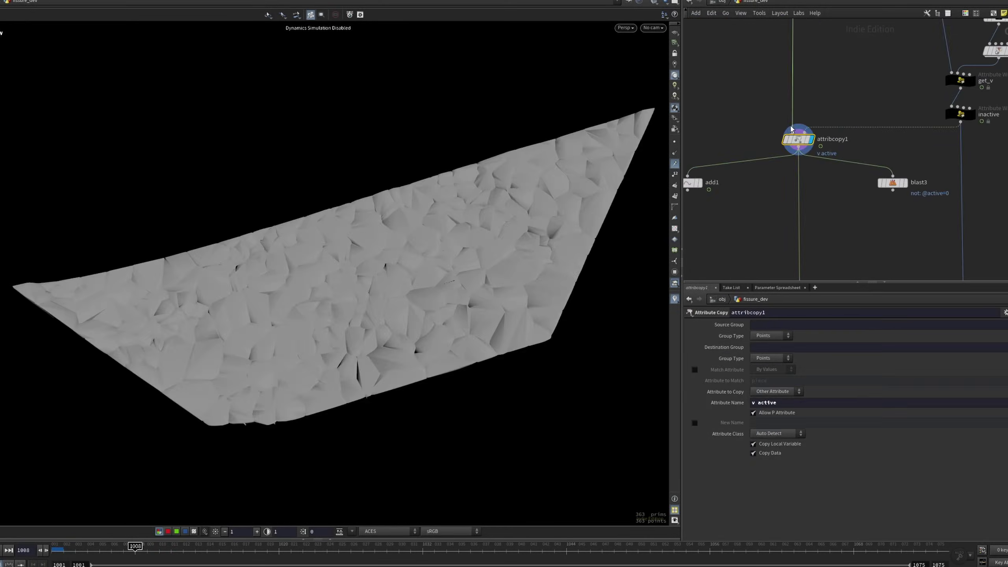
left_click(653, 27)
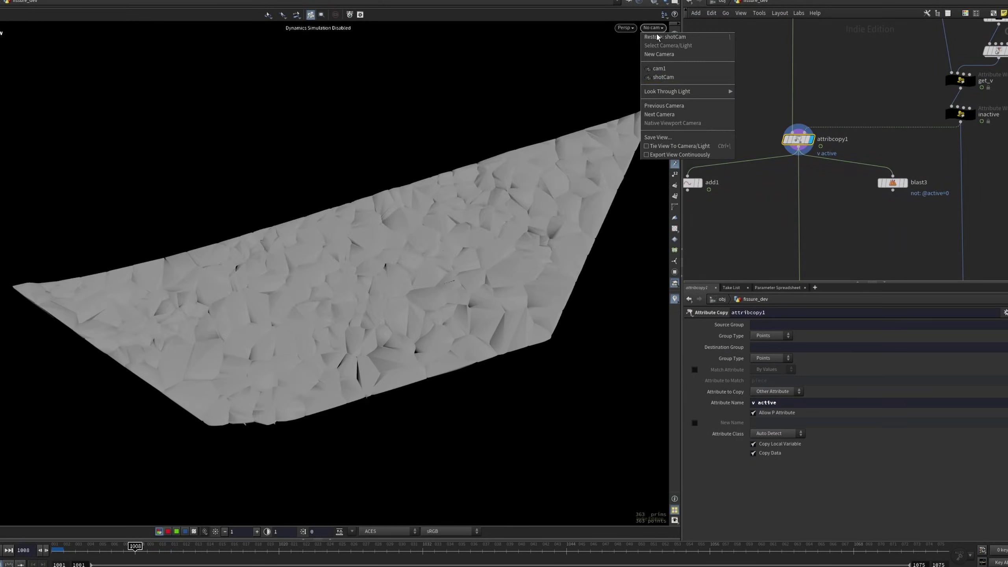
left_click(721, 79)
left_click_drag(728, 99, 718, 201)
left_click_drag(134, 549, 59, 551)
left_click(705, 184)
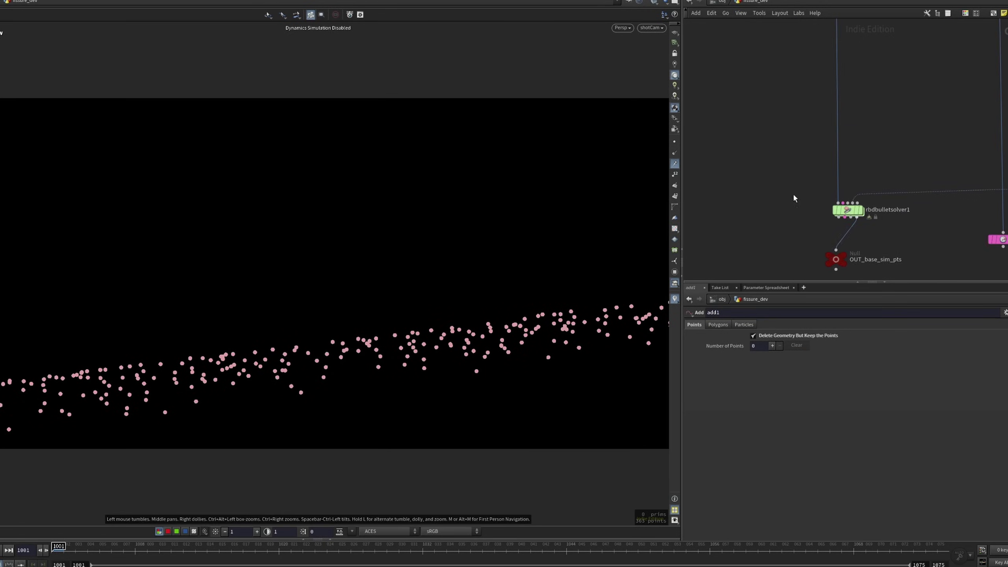
Step: Open rbdbulletsolver1's forces network and examine popwrangle1's lines updating the active and v attributes
left_click(846, 207)
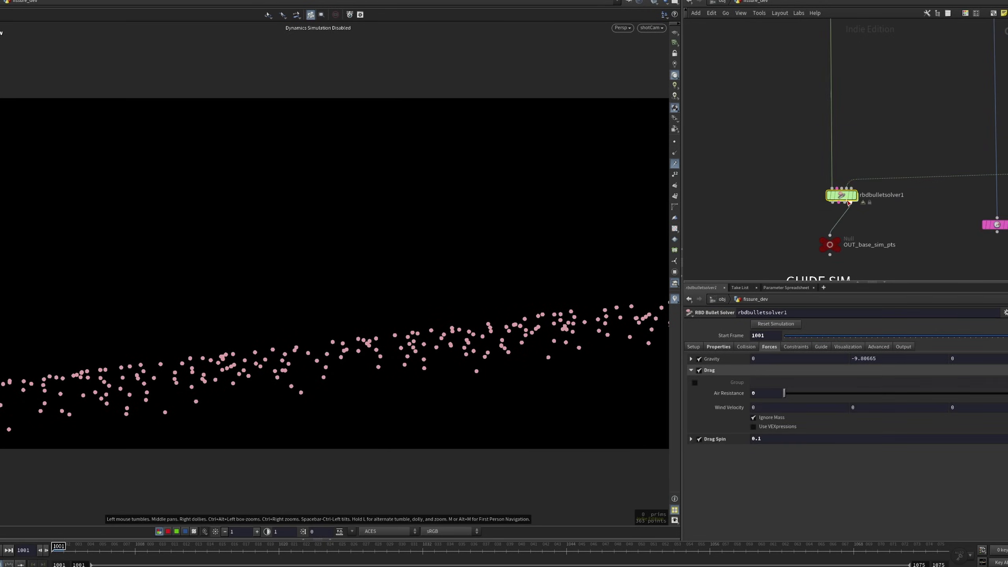
double_click(844, 198)
triple_click(727, 370)
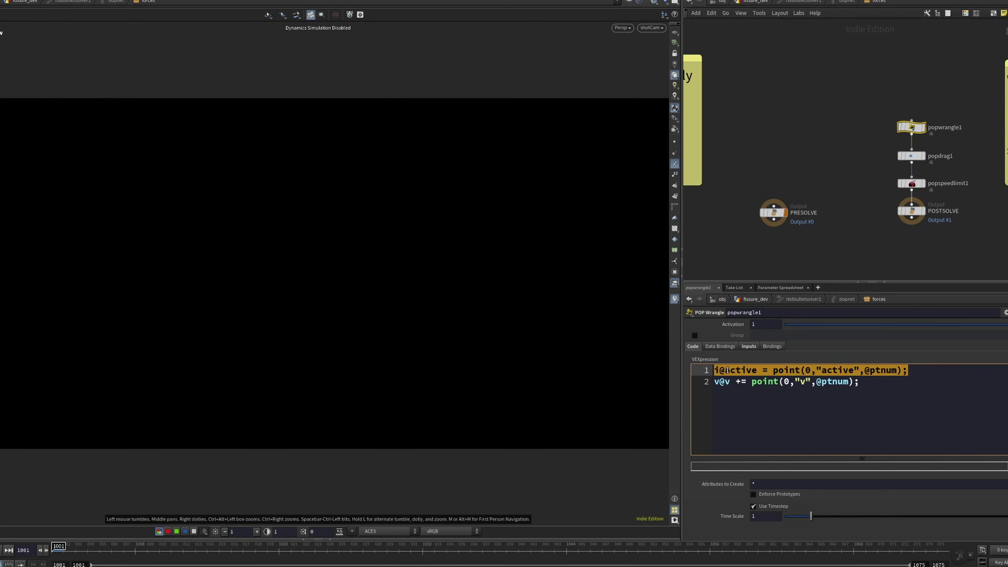
left_click_drag(869, 383, 690, 396)
left_click(880, 378)
left_click(846, 197)
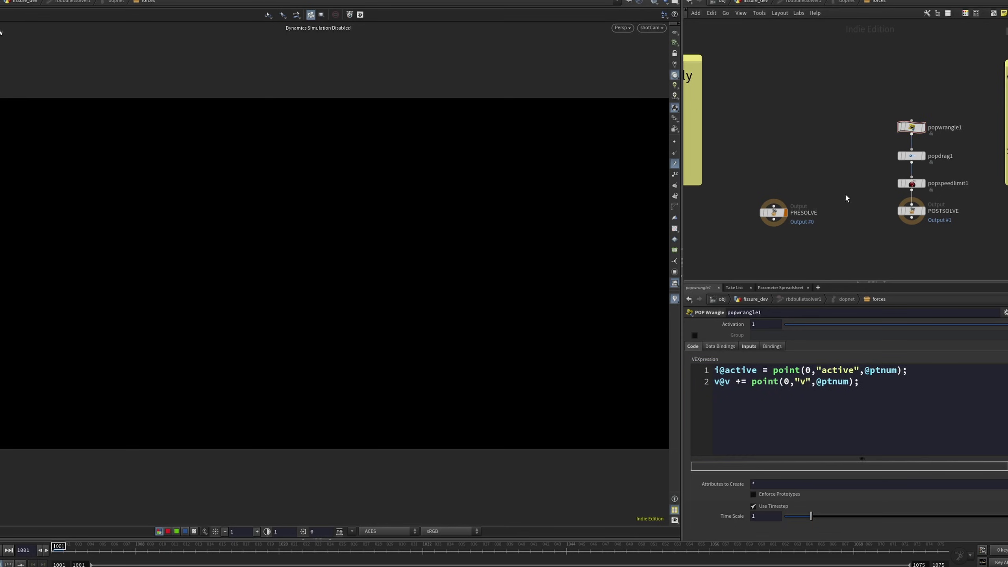
Step: Leave the solver network and play back the guide simulation at OUT_base_sim_pts
key("u")
left_click(829, 245)
key("Up")
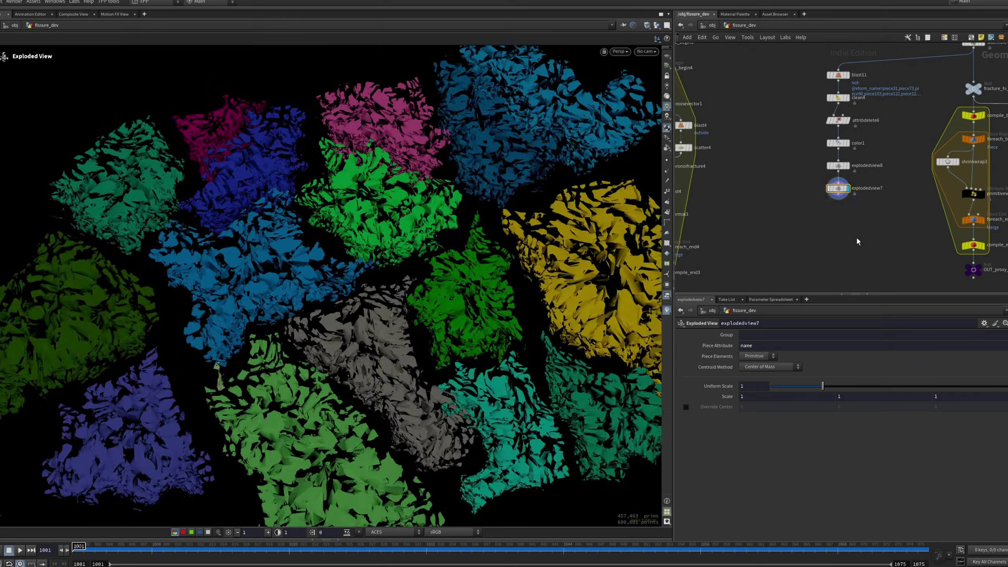
Step: Zoom the view to examine the coloured sub-fractured pieces displayed at explodedview7
left_click(857, 242)
right_click_drag(376, 254, 333, 315, "alt")
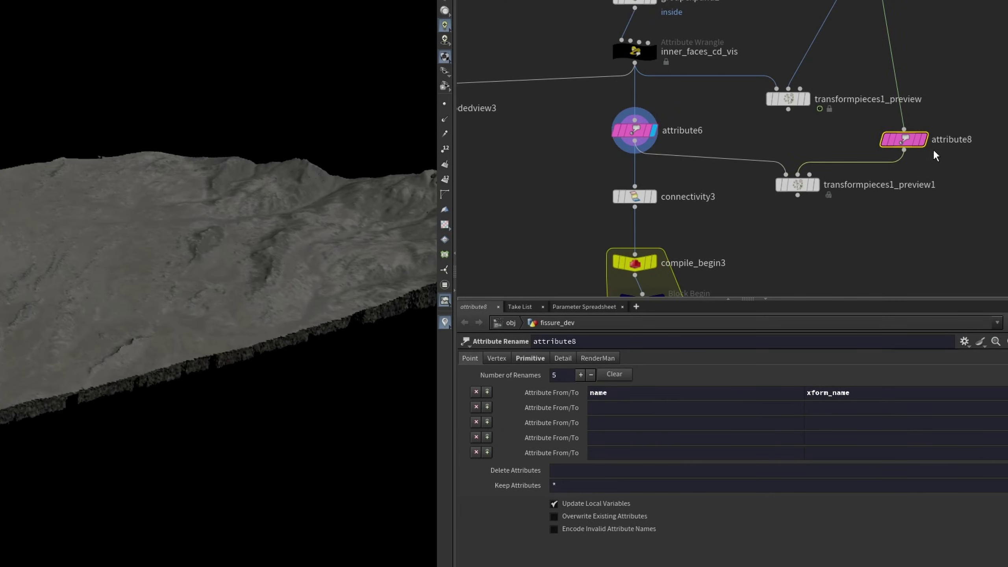
Step: Inspect the name to xform_name rename at attribute8 and preview the moved high-res pieces at transformpieces1_preview1
left_click(922, 139)
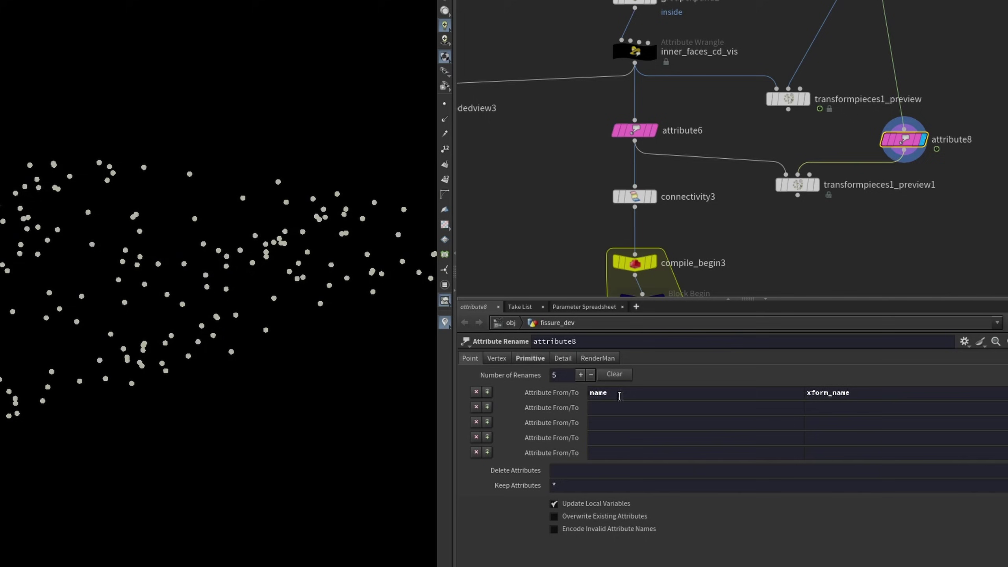
left_click(797, 185)
left_click(816, 184)
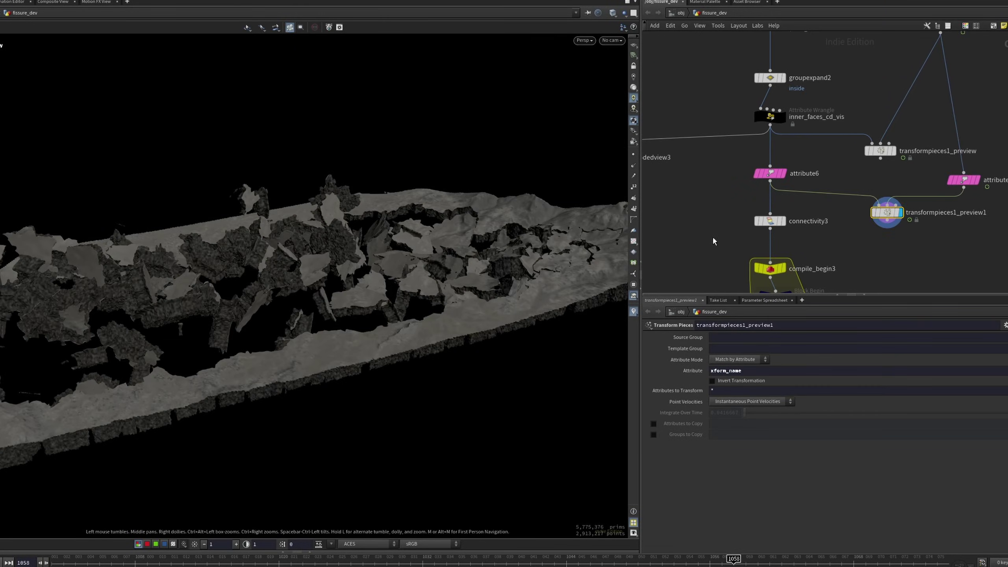
Step: Inspect connectivity3's chunk attribute and compile_begin3, then display and frame the single chunk at foreach_begin4
middle_click_drag(713, 241, 709, 95)
left_click(792, 73)
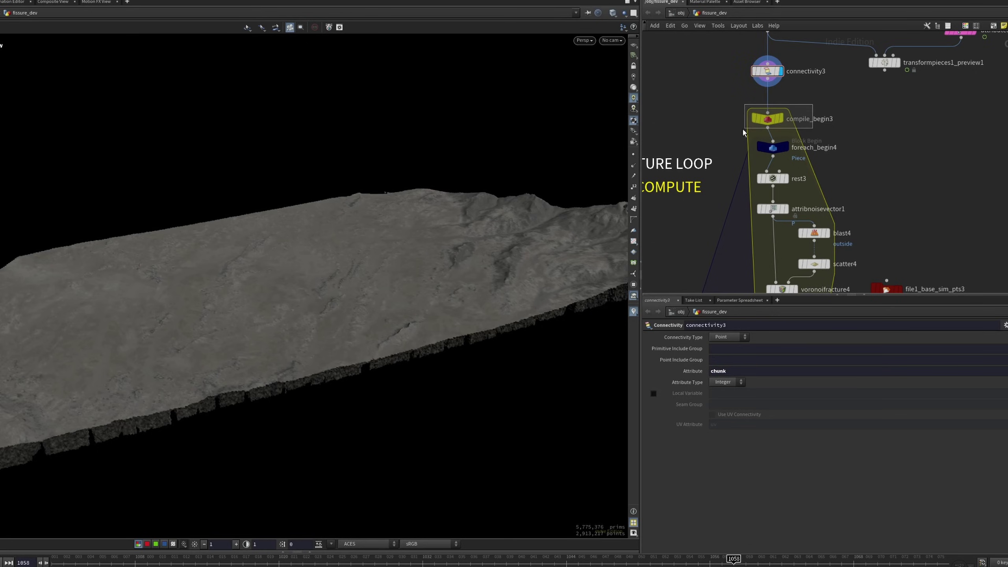
left_click_drag(743, 132, 743, 132)
key("r")
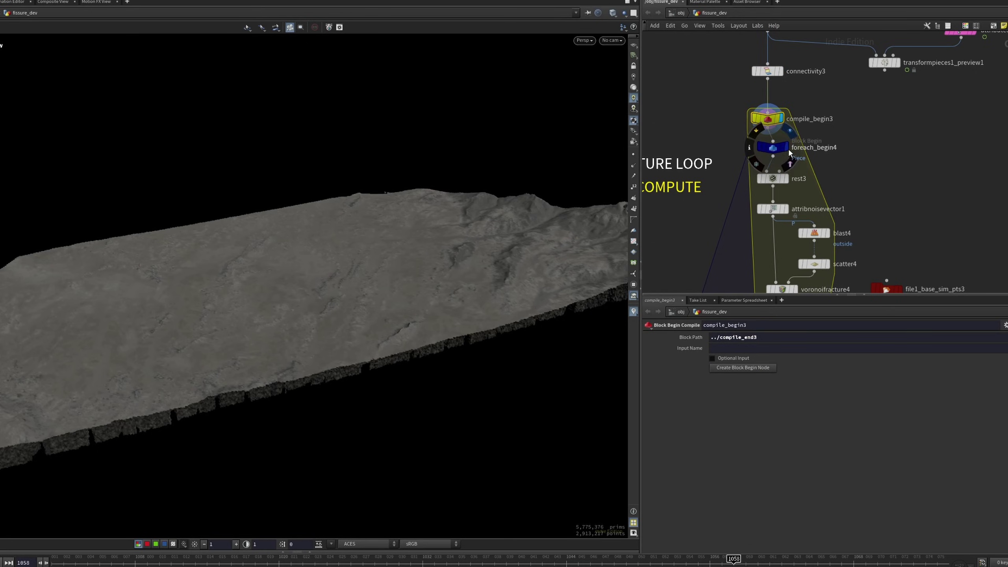
left_click(787, 149)
key("space+g")
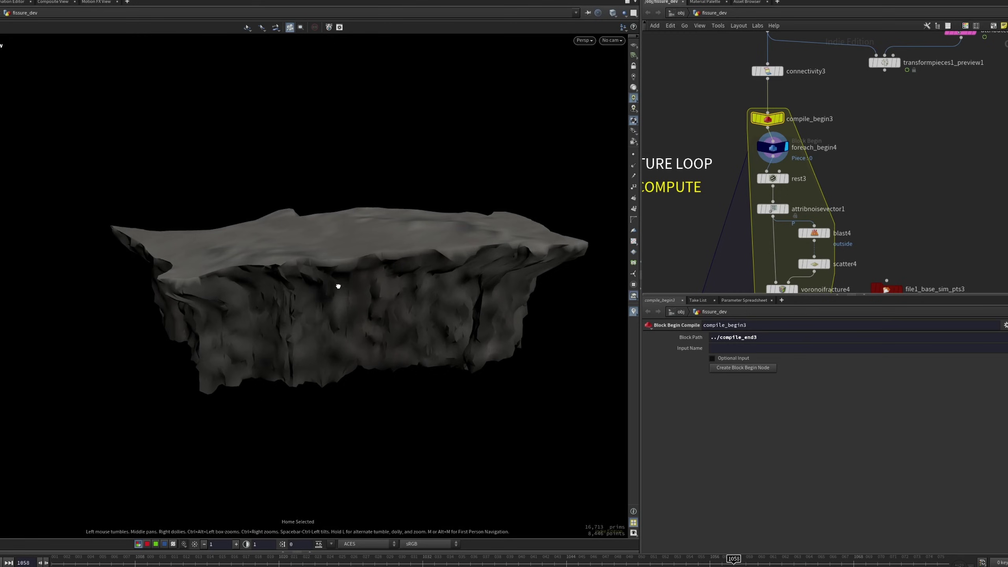
Step: Inspect the rest3 and attribnoisevector1 results on the chunk, then open the settings of voronoifracture4
left_click(787, 178)
left_click(786, 208)
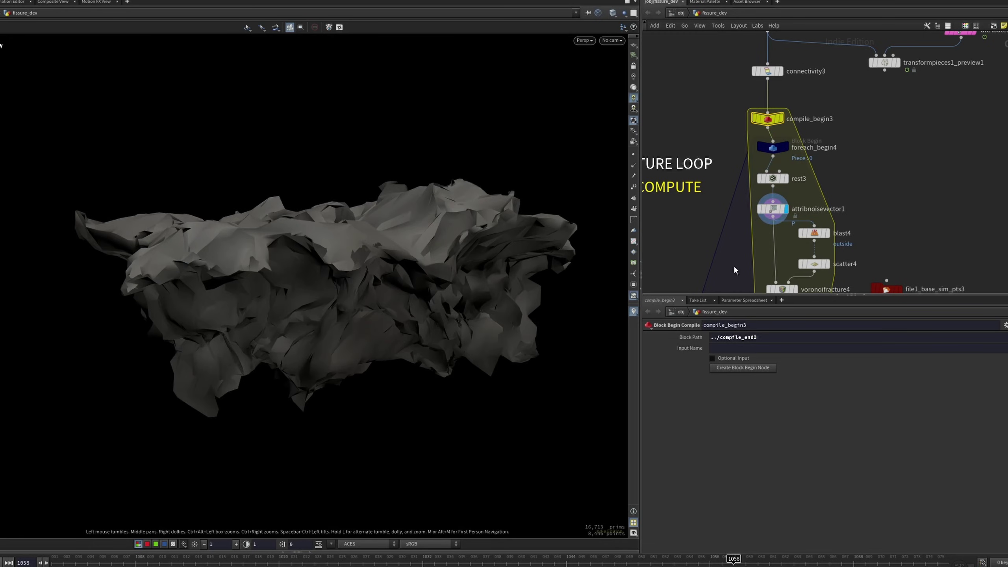
middle_click_drag(735, 265, 739, 197)
left_click(788, 201)
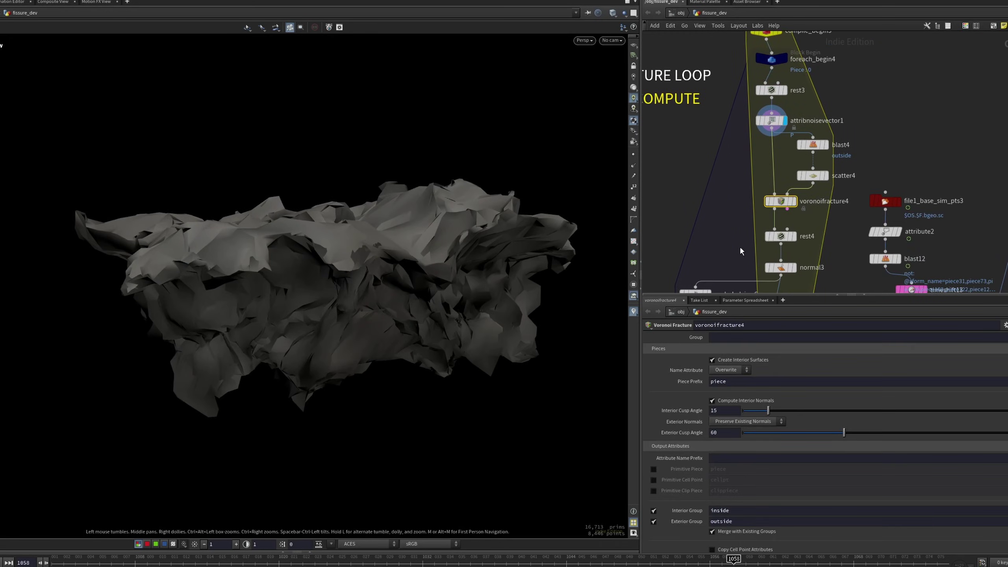
Step: Display the fractured chunk at normal3, then examine its separated pieces at explodedview6 from another angle
middle_click_drag(741, 251, 746, 191)
left_click(792, 206)
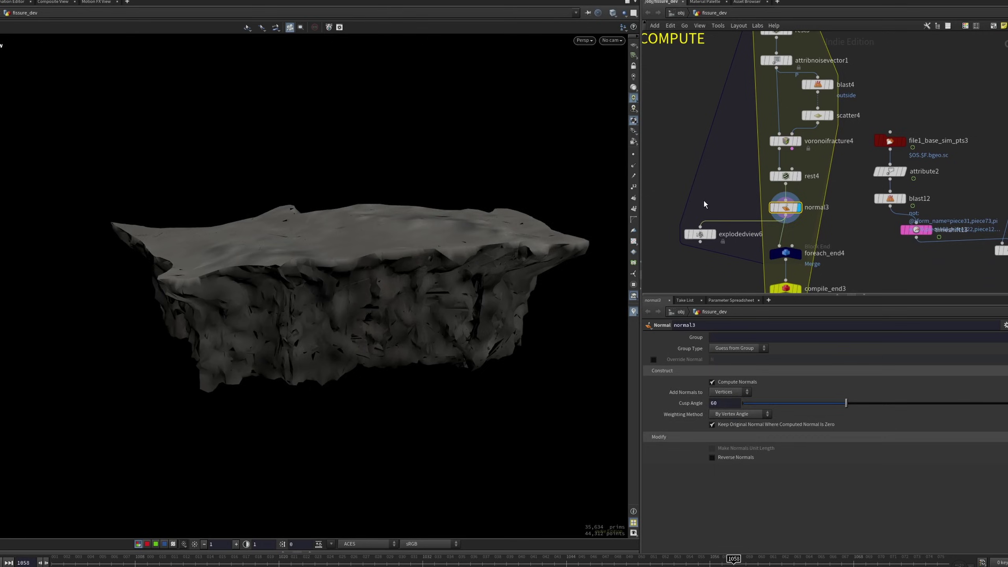
left_click(703, 234)
left_click_drag(456, 258, 426, 267)
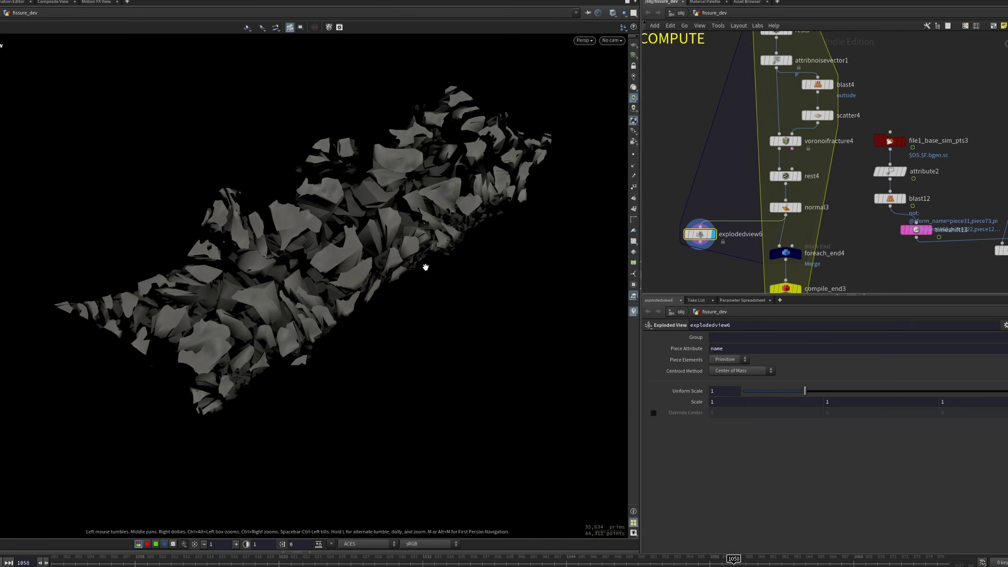
Step: Display the up-res pieces at color4, coloured by name, and review their motion across frames
scroll(889, 269, "down", 4)
middle_click_drag(889, 269, 872, 135)
scroll(862, 167, "up", 1)
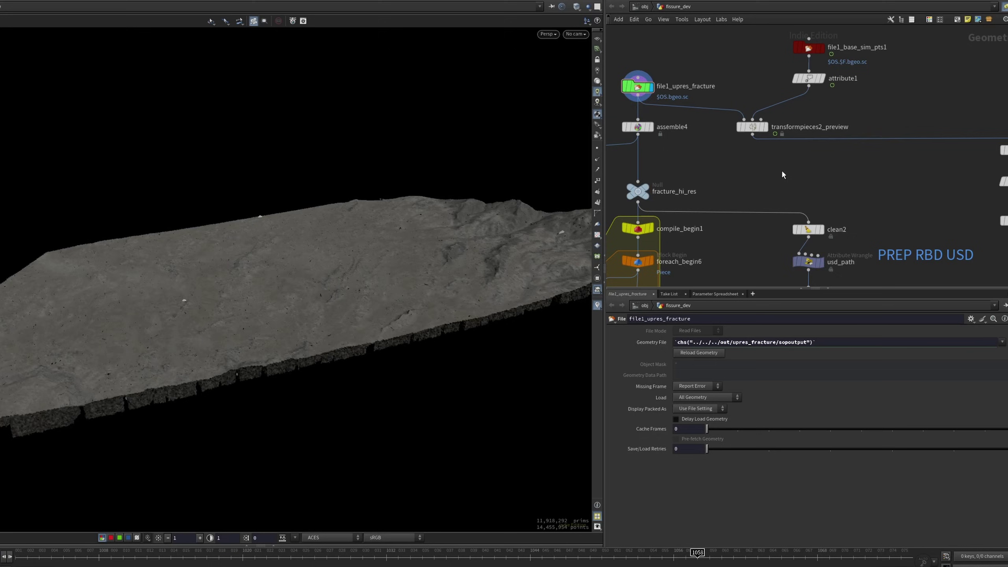
left_click(714, 159)
scroll(872, 218, "up", 2)
left_click(868, 203)
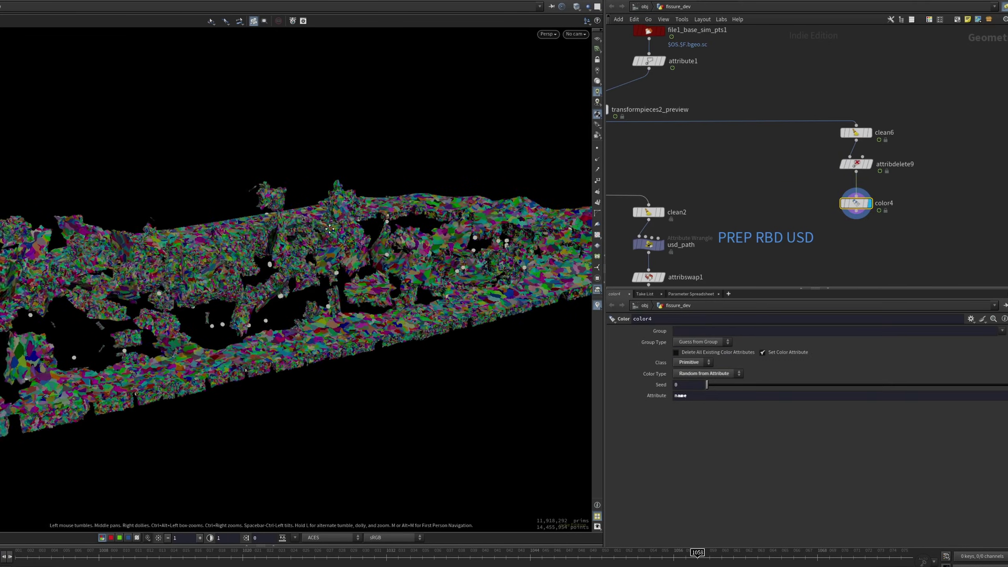
left_click_drag(396, 183, 394, 179)
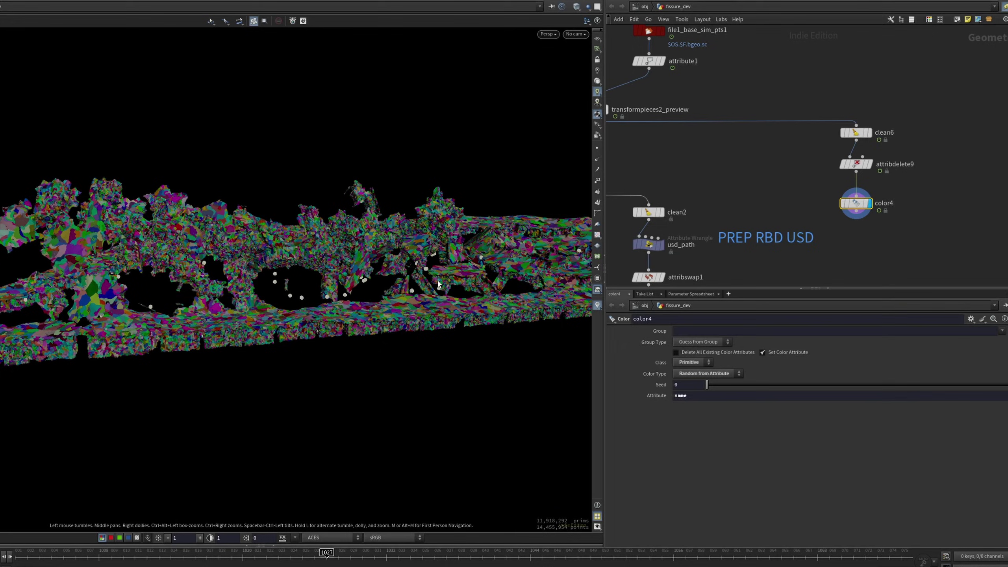
left_click_drag(438, 284, 438, 280)
Step: Display fracture_hi_res, then display and frame the single-piece proxy hull at shrinkwrap3
middle_click_drag(737, 180, 878, 100)
middle_click_drag(627, 83, 826, 111)
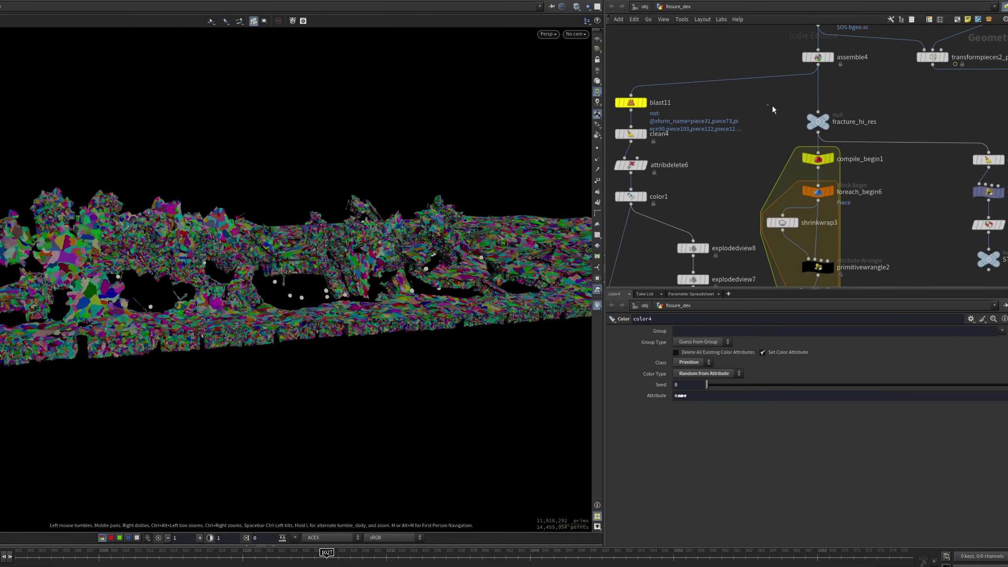
left_click(825, 118)
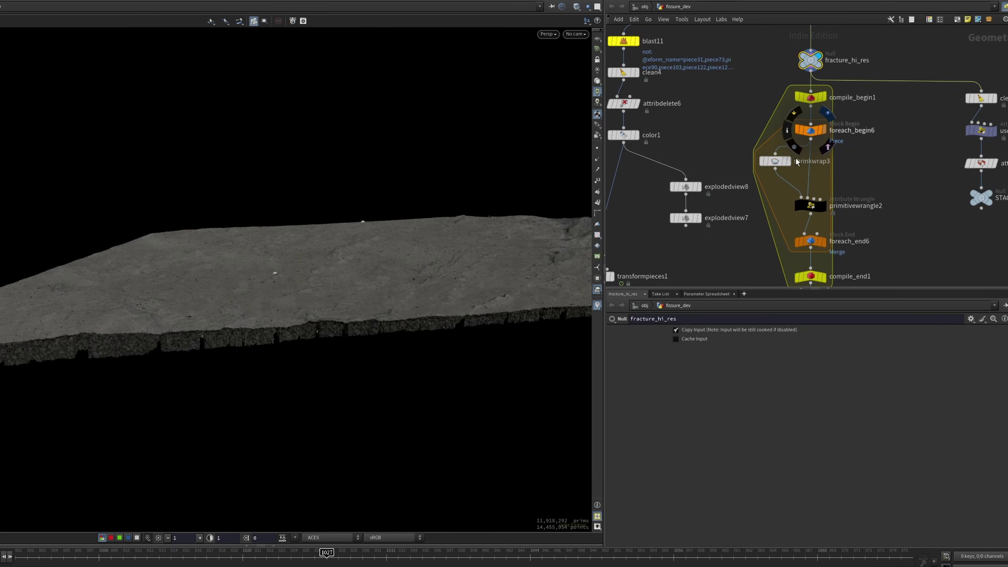
left_click(789, 161)
key("space+g")
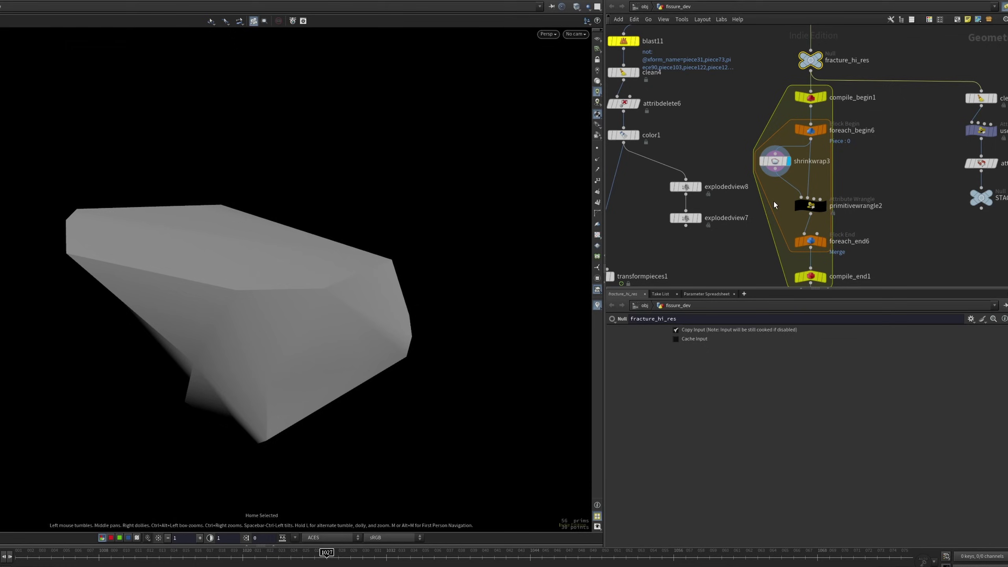
Step: Inspect the primitivewrangle2 code that transfers name, xform_name and chunk onto the proxy piece
left_click(811, 205)
left_click(824, 206)
left_click_drag(726, 413, 627, 386)
Step: Display and frame the cached proxies at file1_proxy_pieces, then display explodedview4_name
scroll(724, 403, "up", 6, "ctrl")
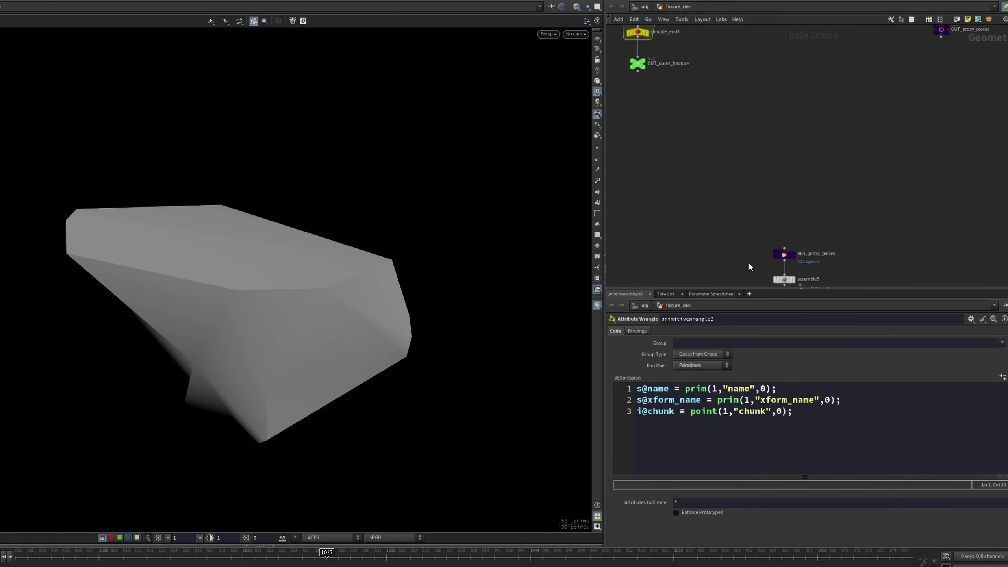
left_click(791, 253)
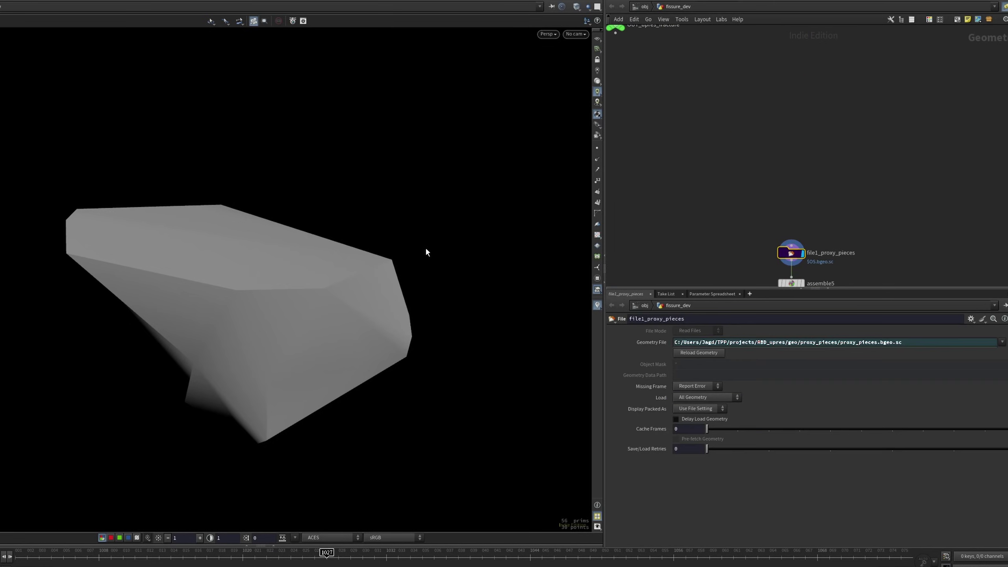
key("g")
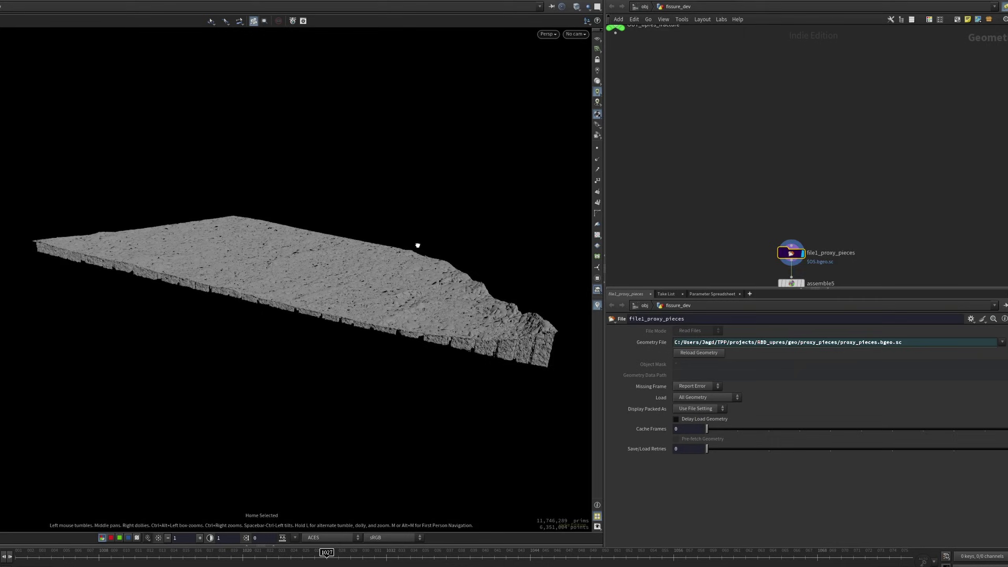
scroll(683, 219, "down", 4)
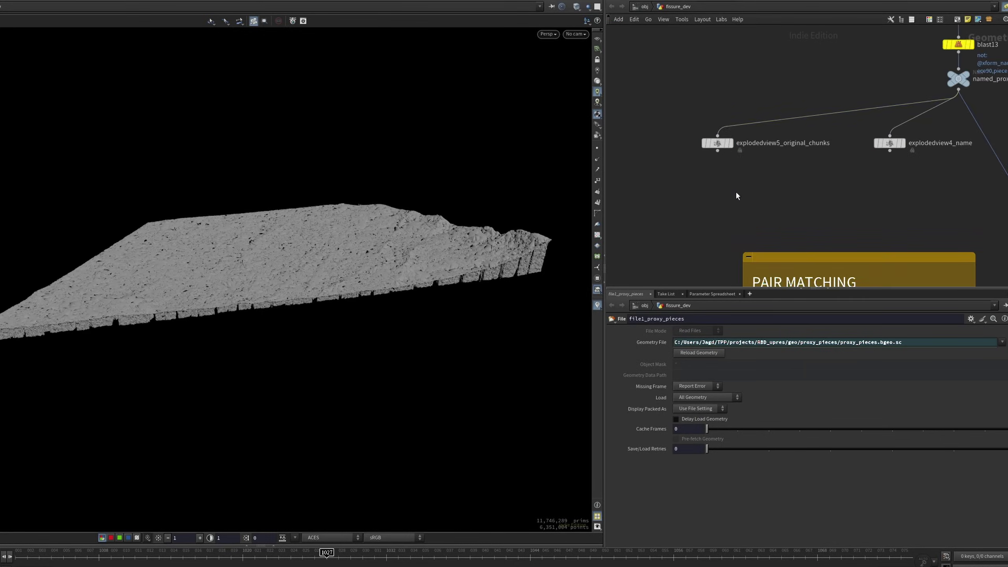
left_click(889, 142)
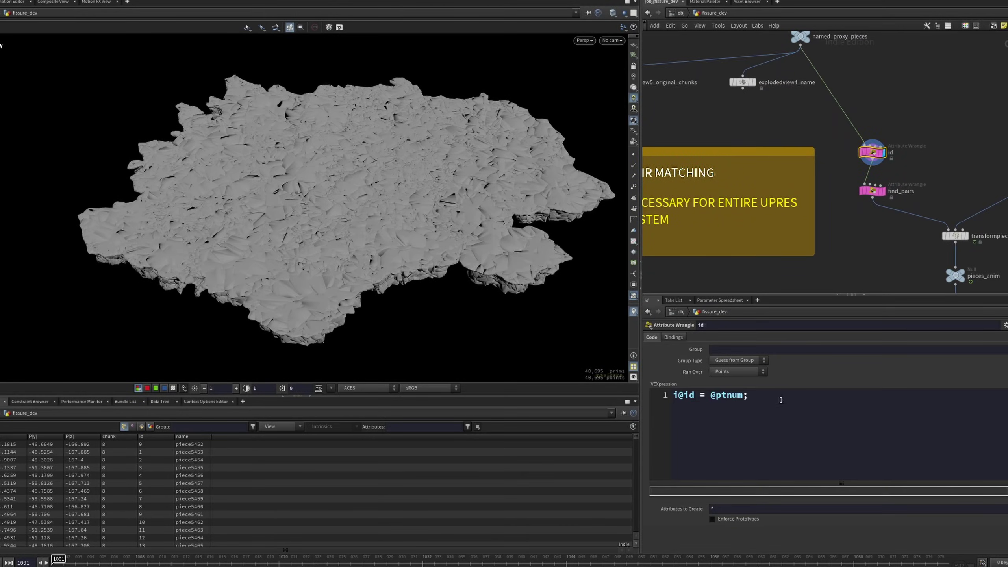
Step: Display find_pairs and examine its nearest-point pair matching code in the expanded code editor
left_click(879, 194)
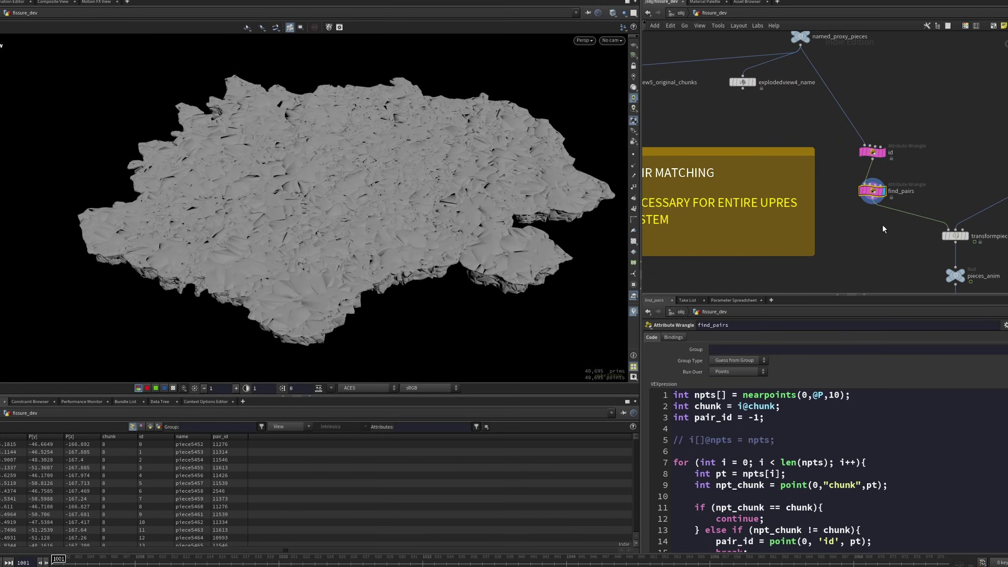
key("alt+e")
left_click_drag(577, 56, 890, 29)
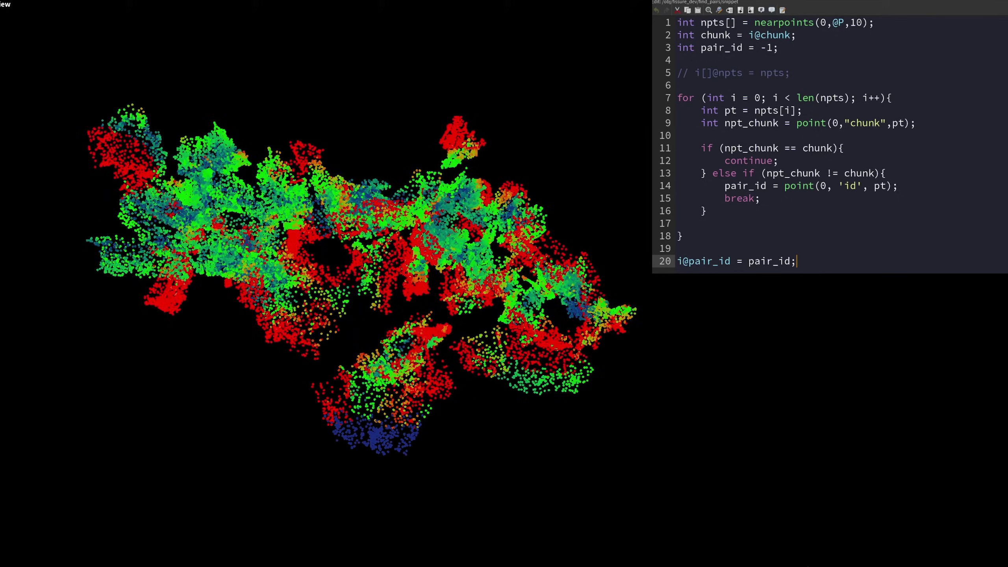
Step: Enlarge the geometry spreadsheet for add4, filter its attributes to pair_id and look through the values
key("space+2")
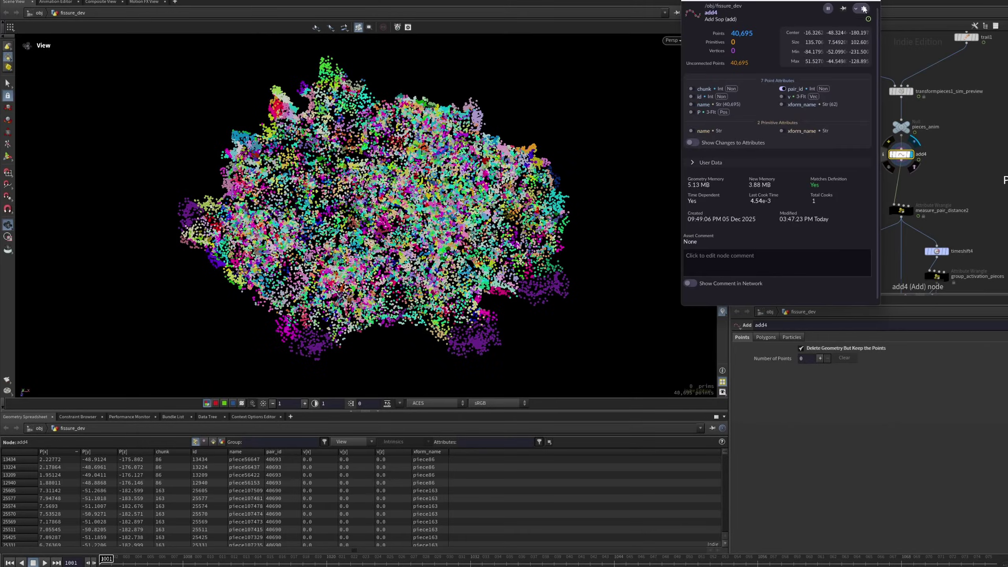
left_click_drag(352, 408, 397, 182)
type("id")
key("Return")
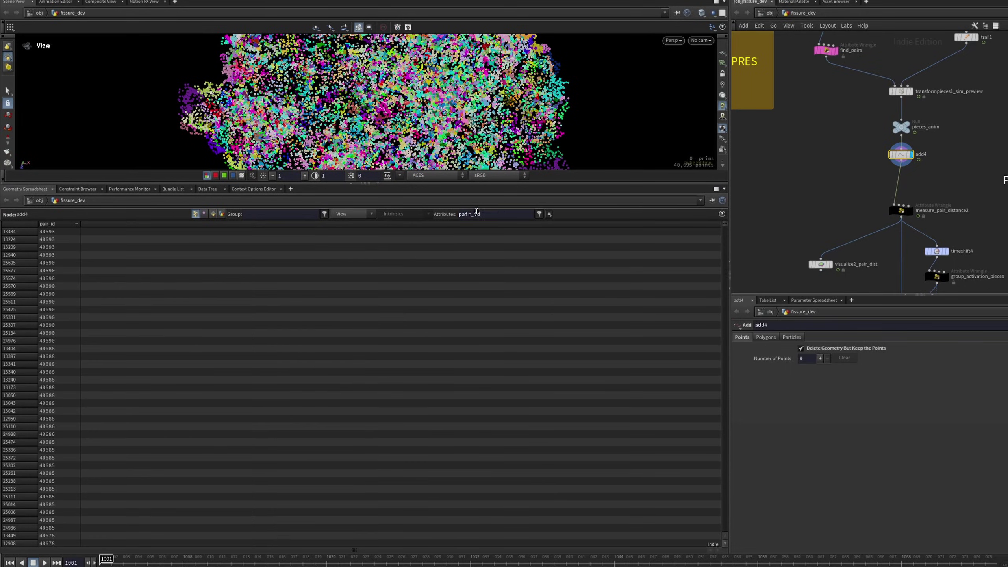
left_click_drag(725, 225, 731, 278)
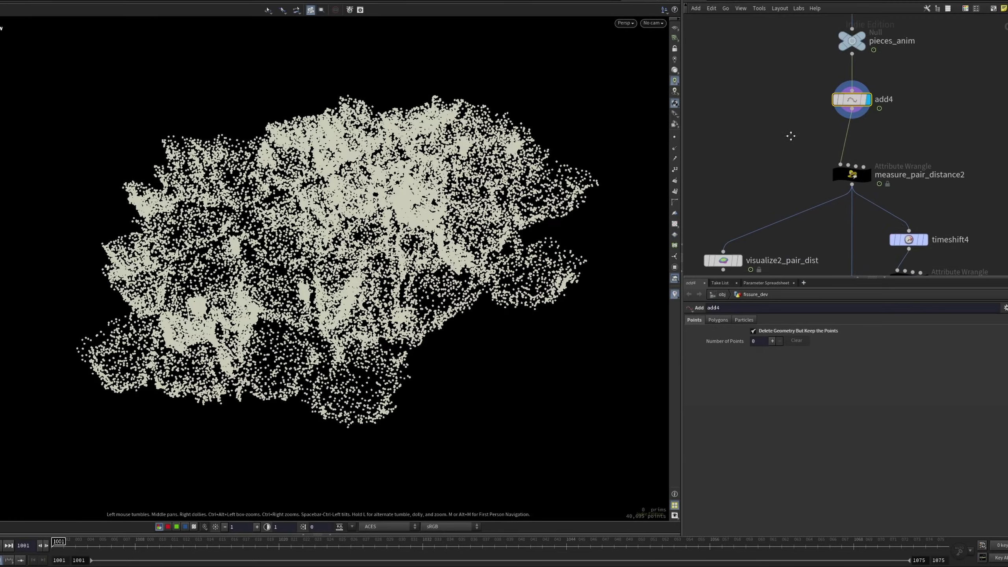
Step: Display measure_pair_distance2 and examine its code lines for the pair position, the length calculation and the pair_dist attribute
middle_click_drag(790, 135, 802, 96)
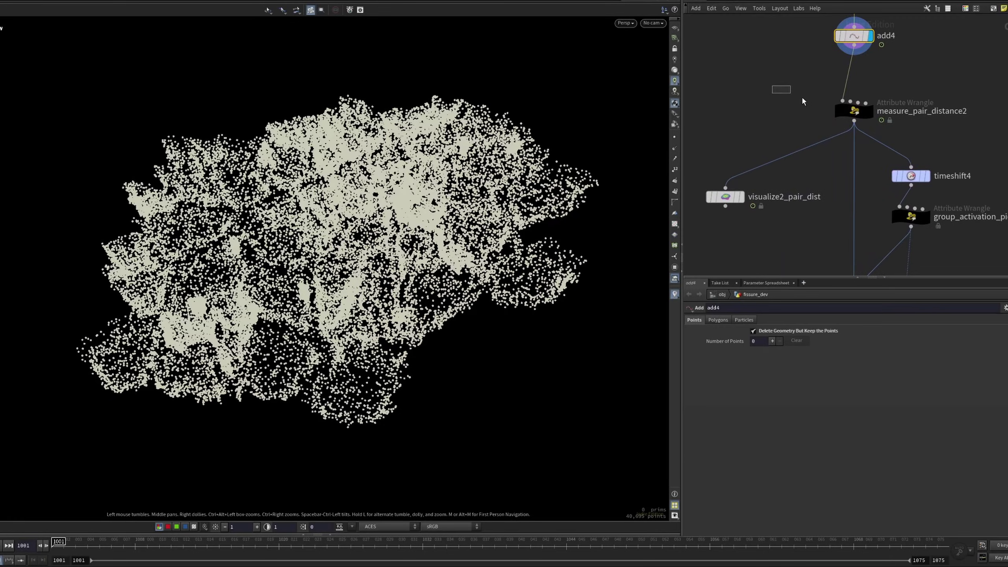
left_click(853, 110)
left_click_drag(950, 392, 713, 390)
left_click_drag(952, 413, 713, 412)
left_click(896, 439)
left_click_drag(896, 439, 714, 434)
left_click(853, 440)
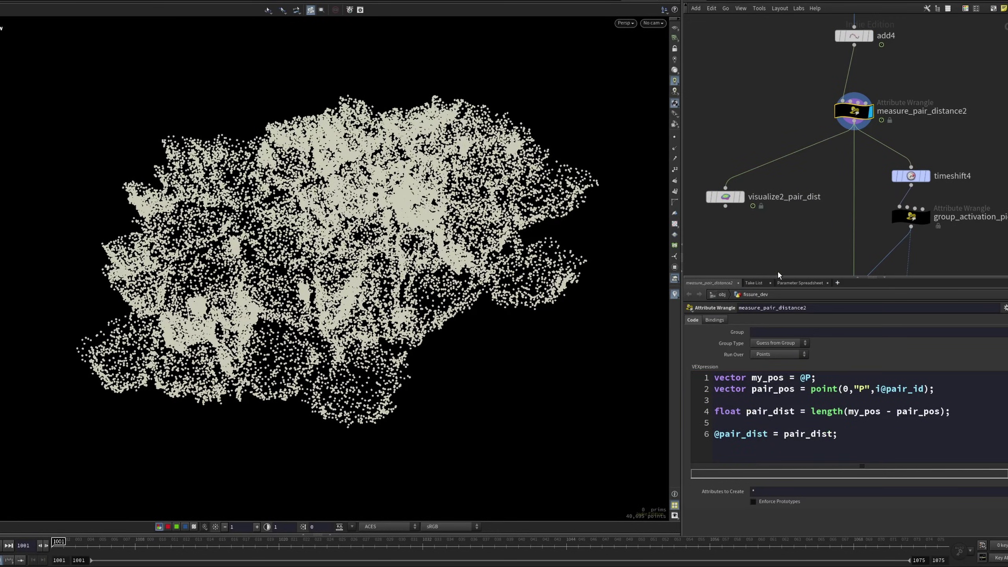
Step: Display the pair distance colouring at visualize2_pair_dist and review it along the timeline
left_click(742, 197)
left_click_drag(137, 444, 56, 542)
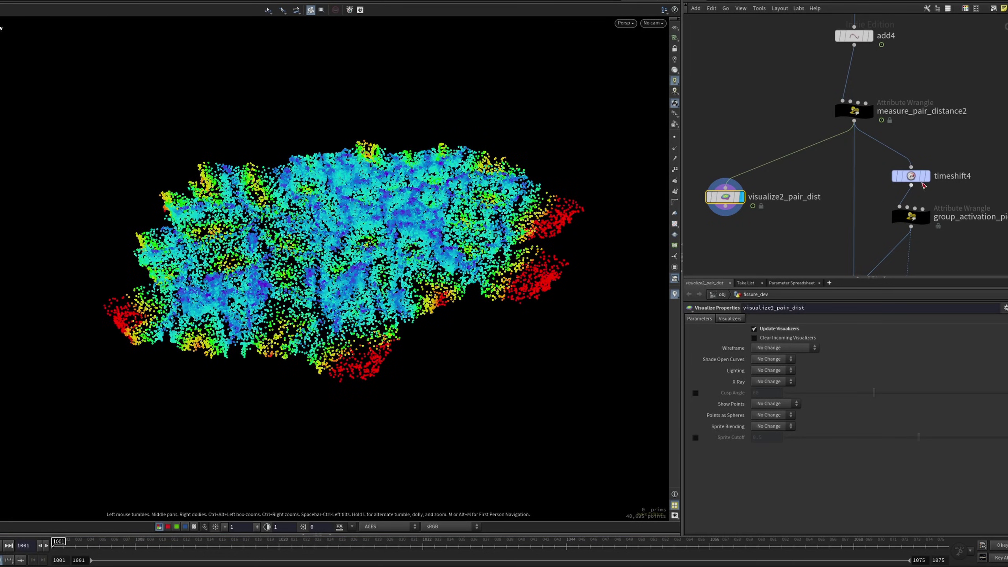
Step: Inspect the frame hold at timeshift4, then the activation points, code and Threshold at group_activation_pieces
left_click(912, 175)
left_click(927, 176)
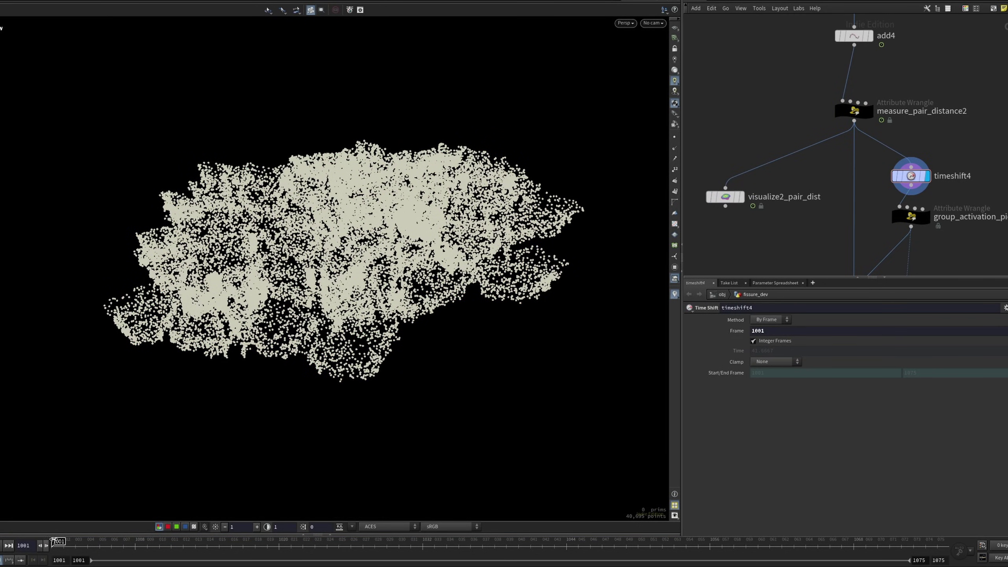
left_click(911, 217)
left_click(927, 218)
left_click_drag(380, 238, 361, 309)
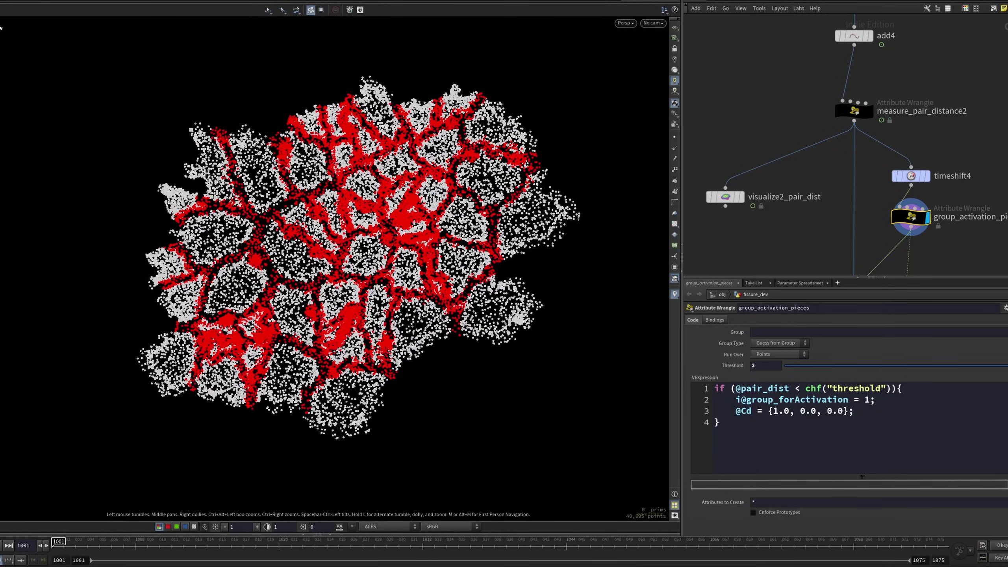
left_click_drag(921, 366, 783, 366)
middle_click_drag(752, 365, 854, 374)
scroll(829, 240, "down", 3)
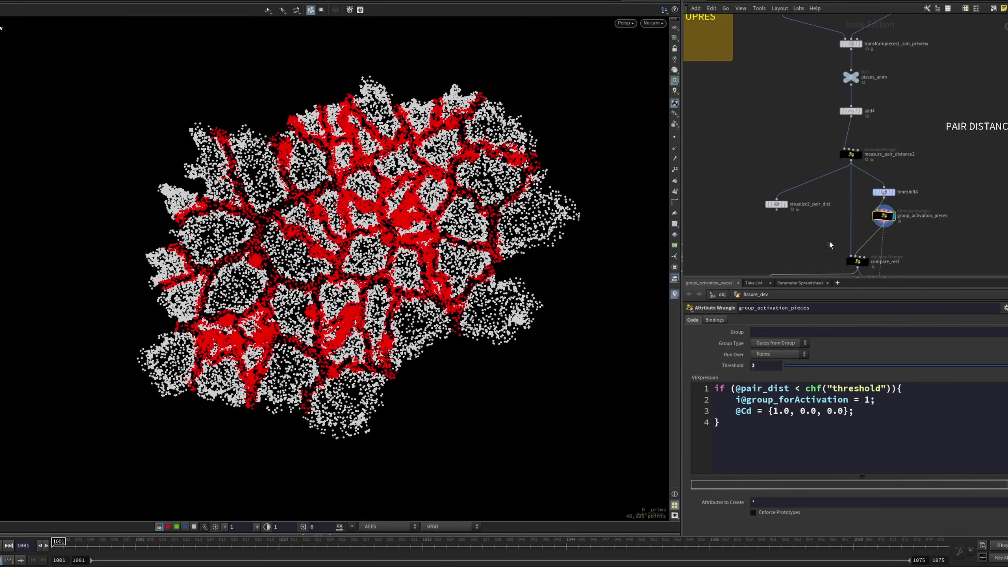
Step: Display compare_rest and examine its second input and the code lines comparing pair_dist with the rest distance
middle_click_drag(829, 241, 829, 97)
scroll(828, 96, "up", 4)
left_click_drag(829, 96, 894, 172)
key("r")
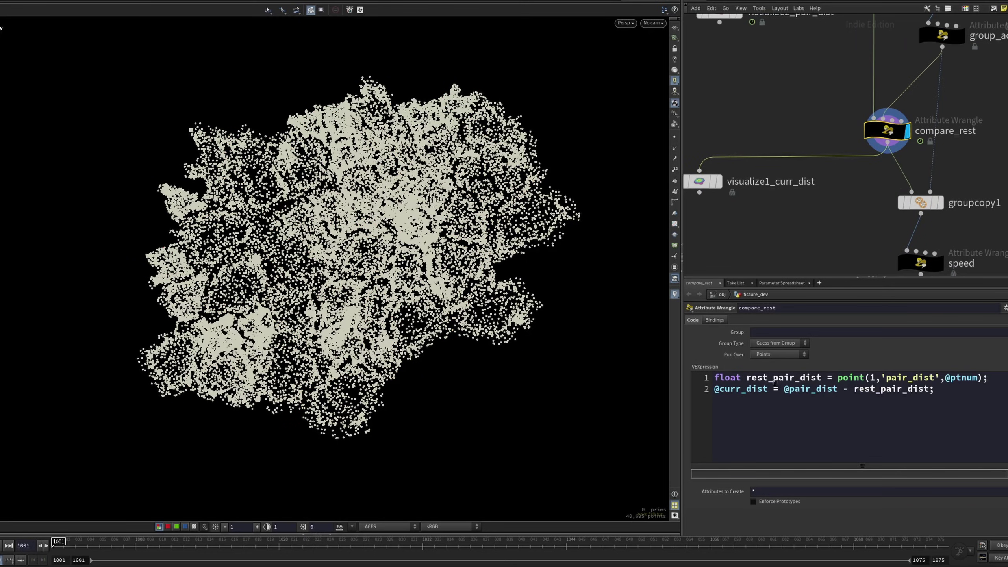
left_click_drag(715, 377, 979, 377)
left_click(986, 390)
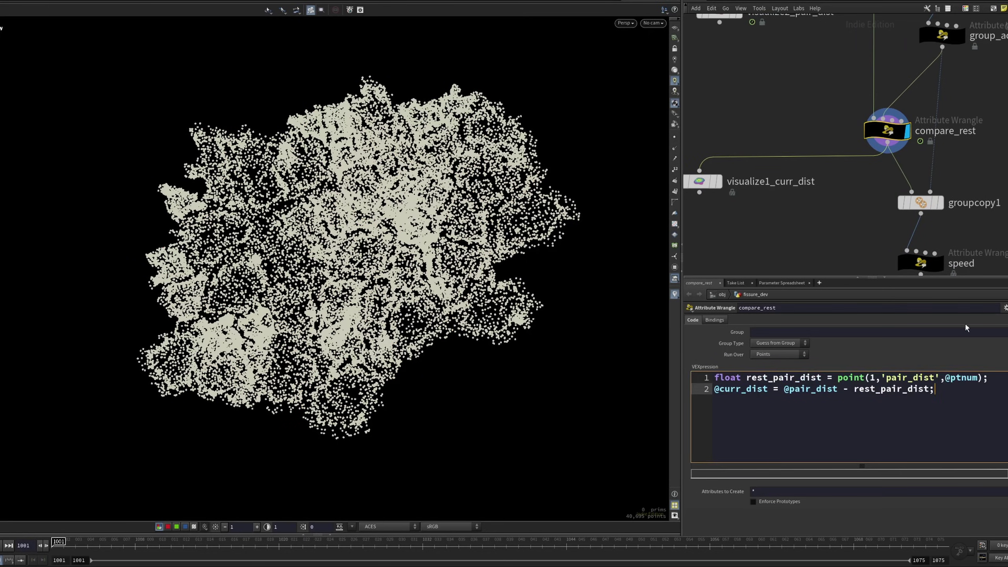
left_click(910, 89)
left_click_drag(948, 390, 707, 388)
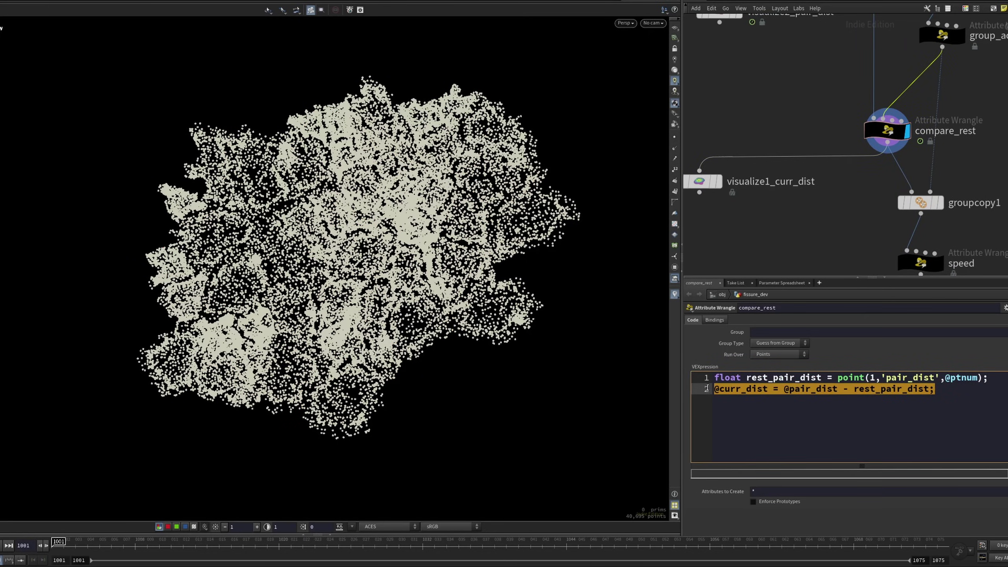
left_click(947, 389)
Step: Display the current distance colouring at visualize1_curr_dist, orbit the points and scrub through the frames
left_click_drag(760, 93, 703, 184)
key("r")
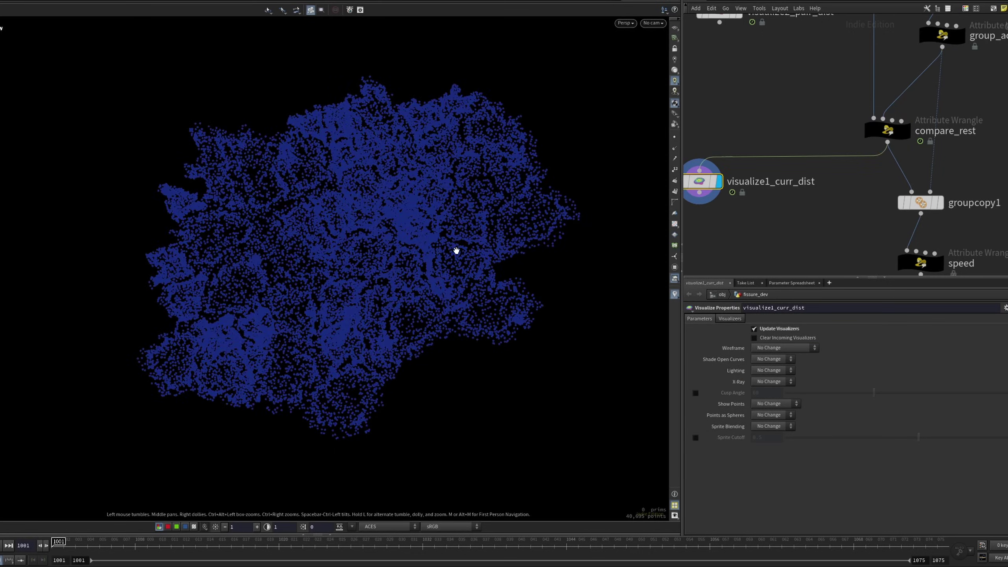
left_click_drag(455, 250, 477, 254)
mouse_move(59, 541)
left_mouse_down()
mouse_move(617, 532)
mouse_move(488, 499)
mouse_move(142, 483)
left_mouse_up()
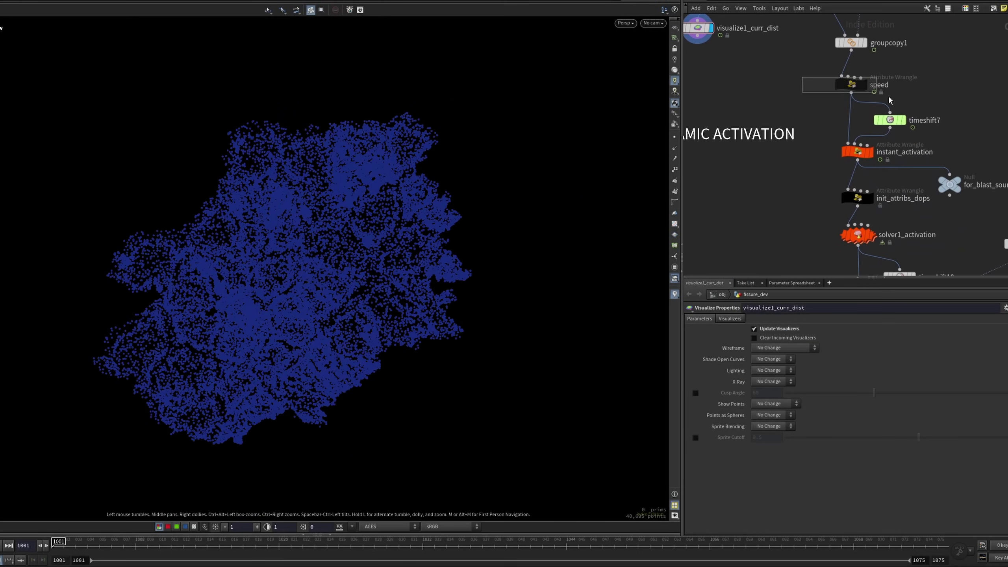
Step: Display the speed wrangle, examine its expression and inspect the previous-frame offset settings at timeshift7
left_click_drag(889, 100, 893, 103)
key("r")
left_click_drag(823, 378, 714, 378)
left_click(891, 120)
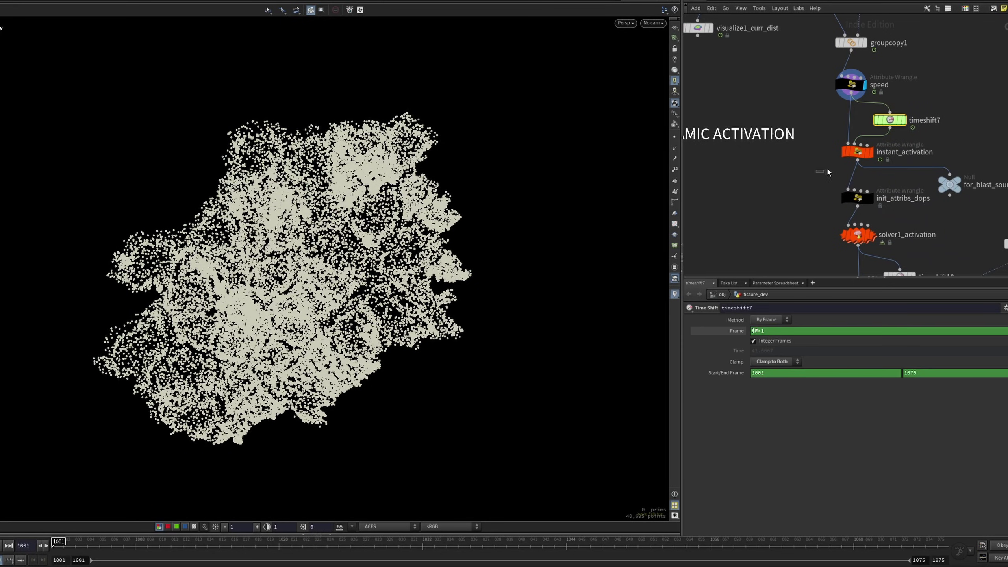
Step: Display instant_activation, examine its speed-threshold code for the forActivation group and scrub through the frames
left_click_drag(827, 167, 869, 148)
key("r")
left_click_drag(861, 423, 689, 379)
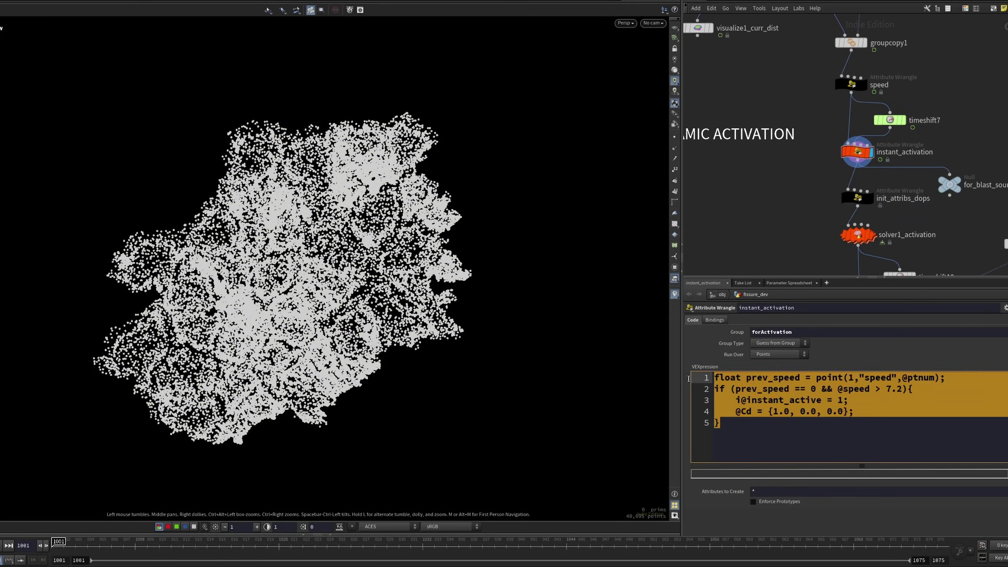
left_click(784, 427)
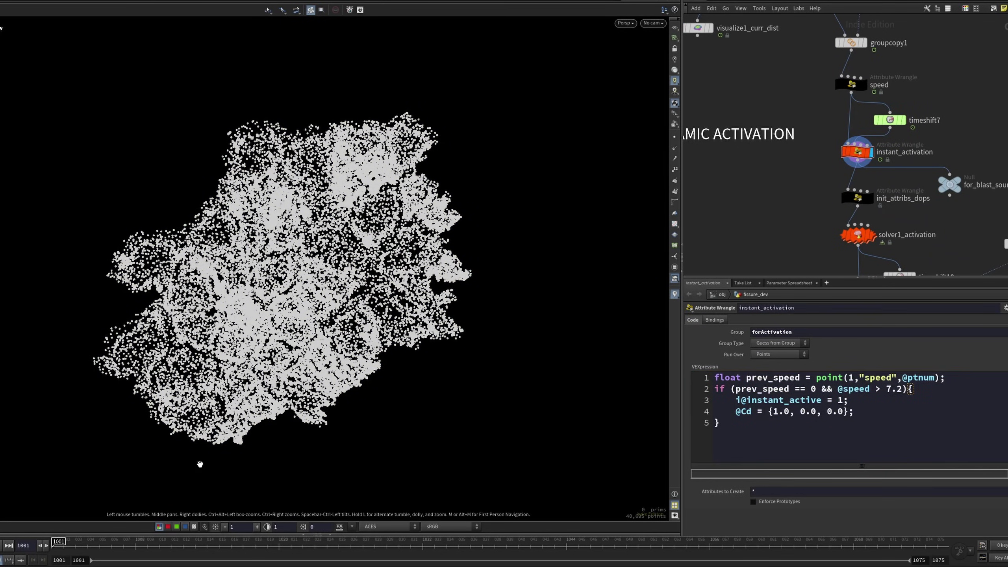
left_click_drag(60, 544, 254, 545)
Step: Display solver1_activation, enter its network and open the dynamic_activation wrangle's code in the expanded editor
middle_click_drag(757, 210, 718, 121)
scroll(718, 121, "up", 4)
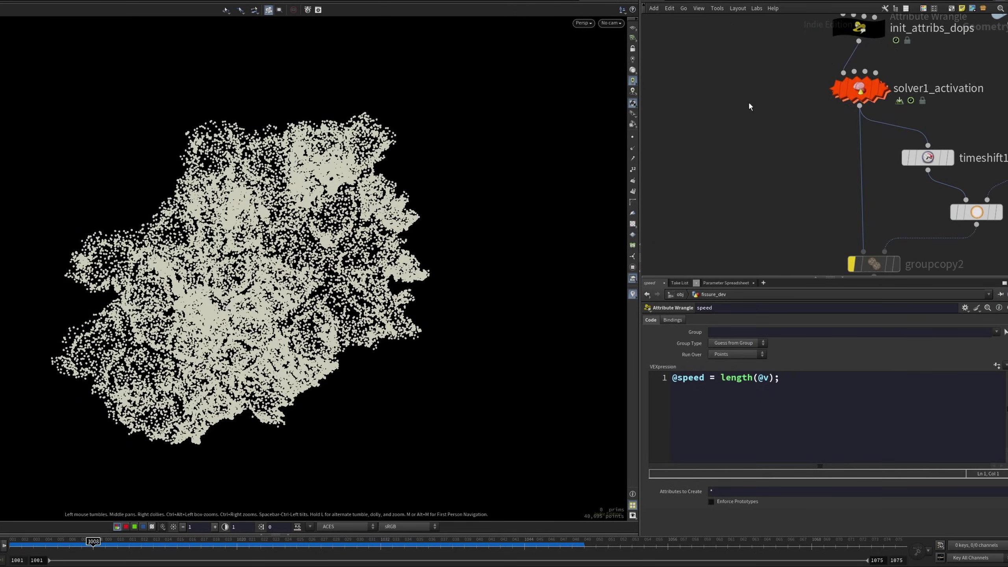
left_click(881, 88)
middle_click(859, 91)
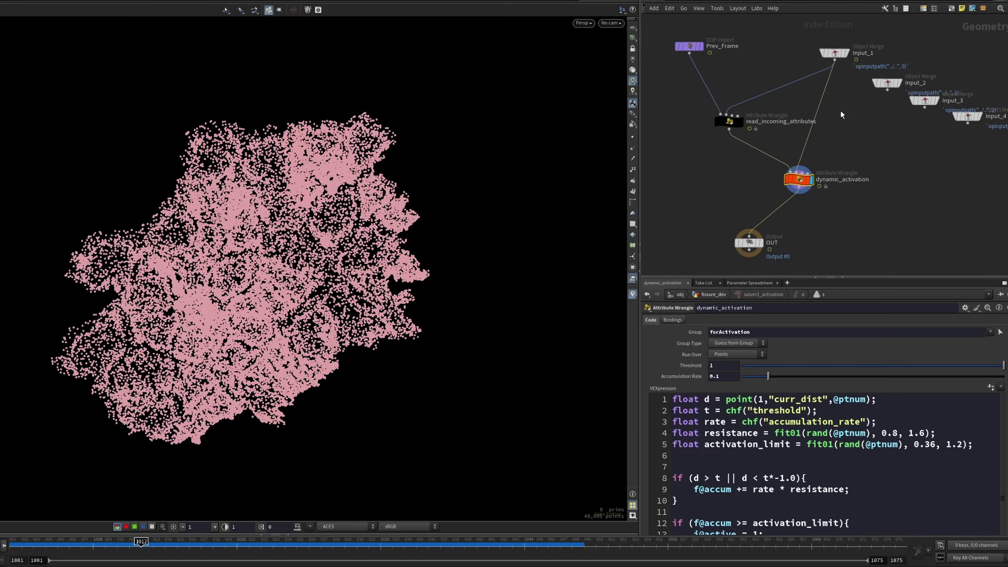
left_click(738, 445)
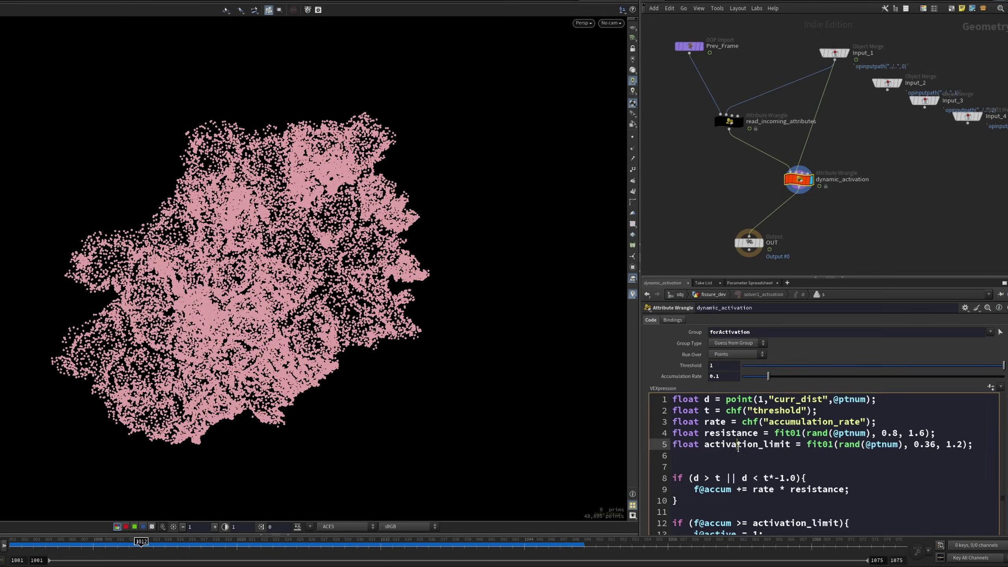
key("alt+e")
Step: Examine the code lines for curr_dist, threshold, rate and resistance and the condition that increases accum
left_click_drag(889, 14, 651, 12)
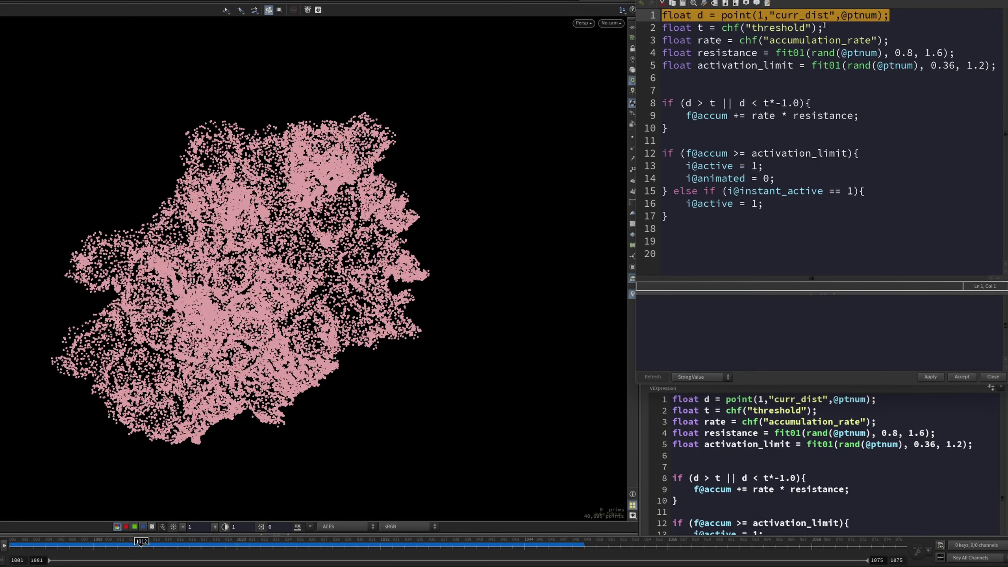
left_click_drag(824, 25, 635, 25)
left_click_drag(681, 102, 804, 102)
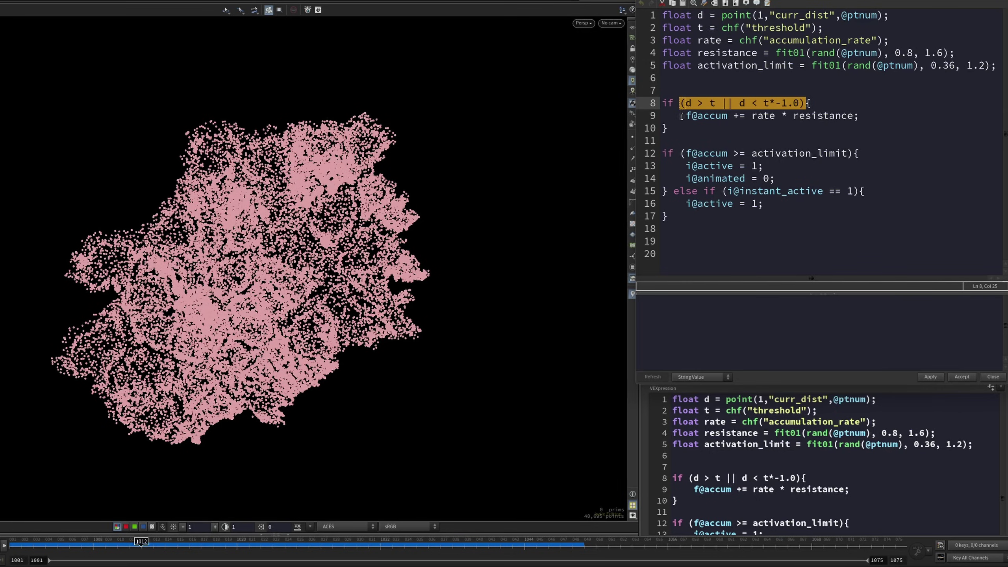
left_click_drag(683, 116, 764, 117)
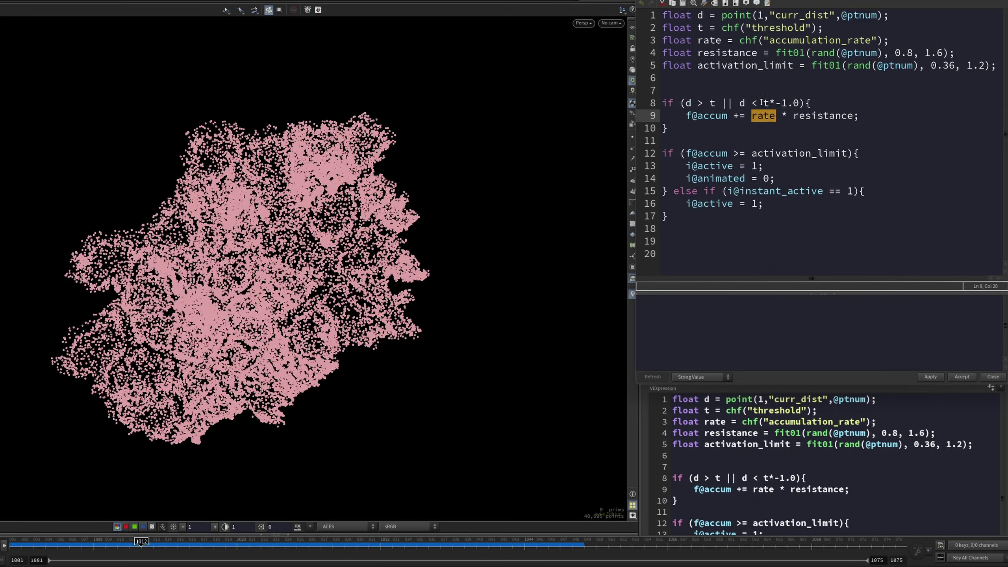
left_click_drag(697, 40, 907, 41)
left_click_drag(698, 53, 959, 58)
Step: Examine the condition comparing accum with activation_limit and its active and animated assignments
left_click_drag(664, 153, 849, 154)
left_click_drag(698, 66, 797, 66)
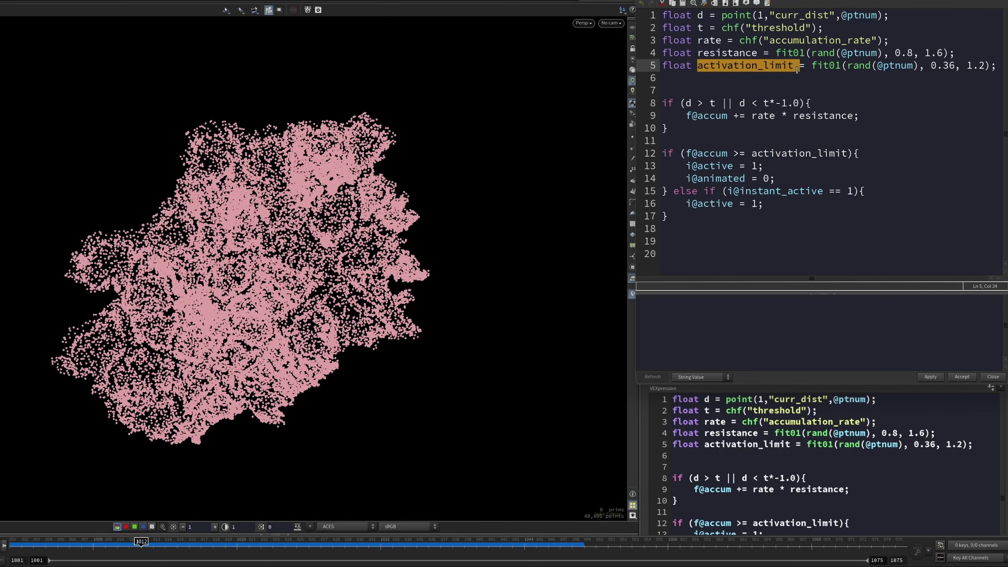
left_click_drag(690, 166, 761, 165)
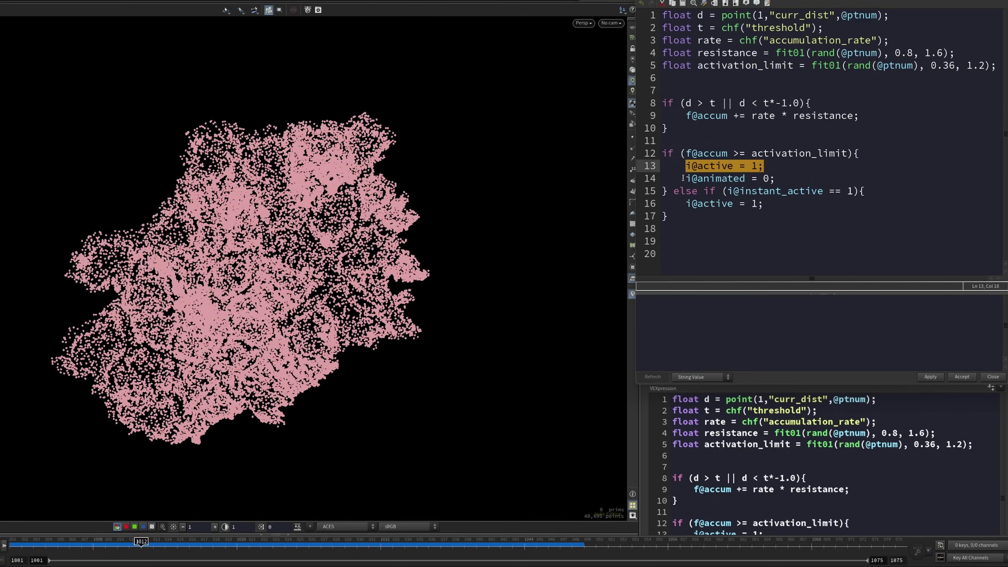
left_click_drag(683, 178, 769, 179)
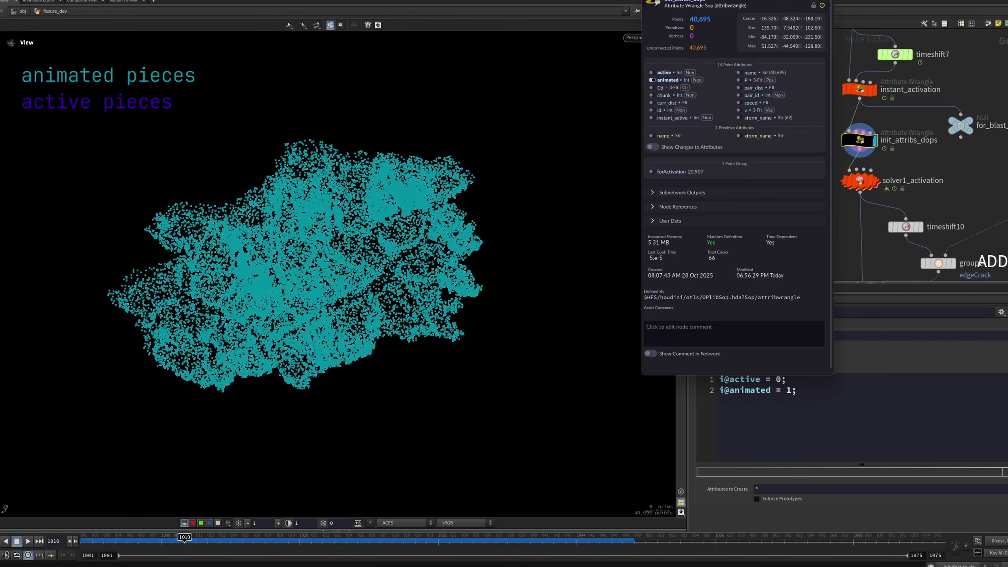
Step: Scrub the activation points through the frames, then enter dopnet2 and inspect the settings of a node inside
left_click_drag(220, 541, 553, 540)
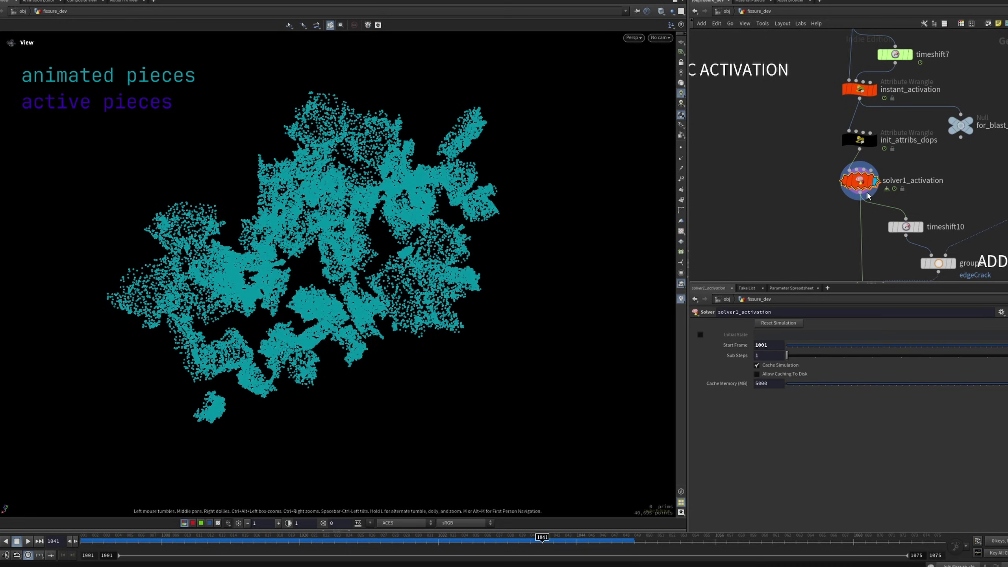
left_click_drag(551, 539, 230, 540)
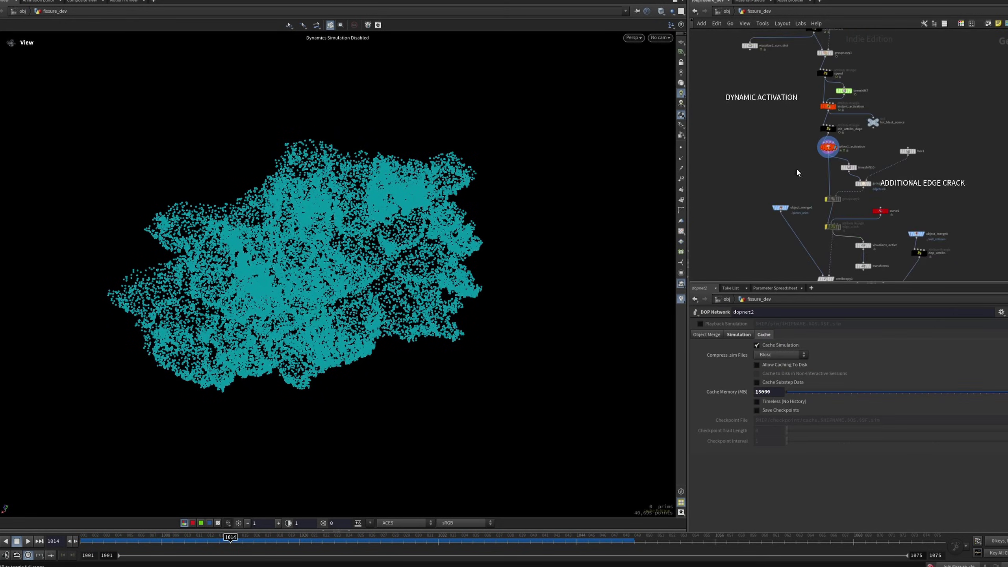
middle_click_drag(798, 171, 775, 36)
scroll(817, 216, "up", 5)
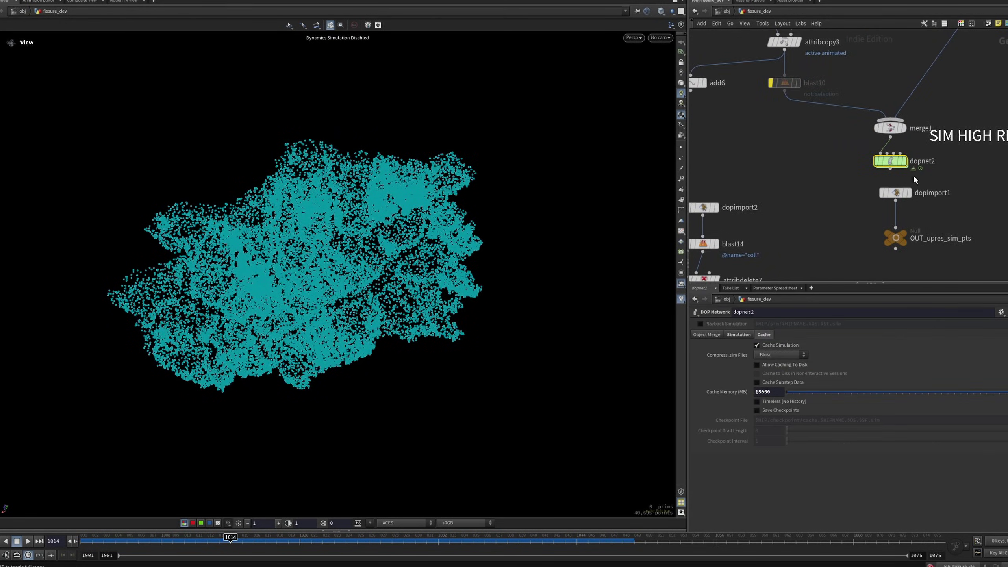
double_click(896, 162)
left_click_drag(841, 71, 888, 88)
left_click(926, 380)
left_click_drag(925, 379, 682, 359)
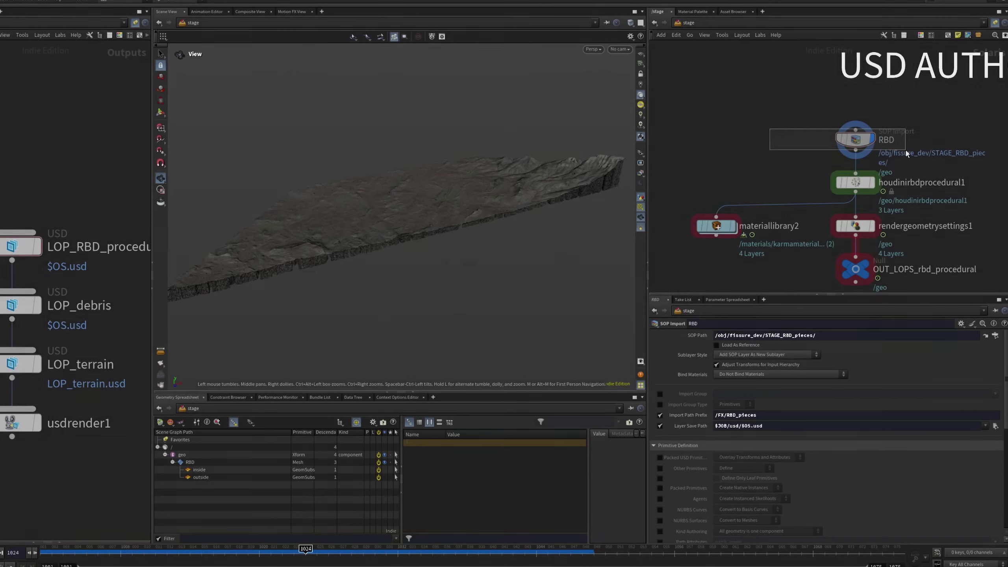
Step: Inspect the RBD SOP import's SOP path, layer save path and inside and outside subset groups
left_click_drag(842, 334, 713, 335)
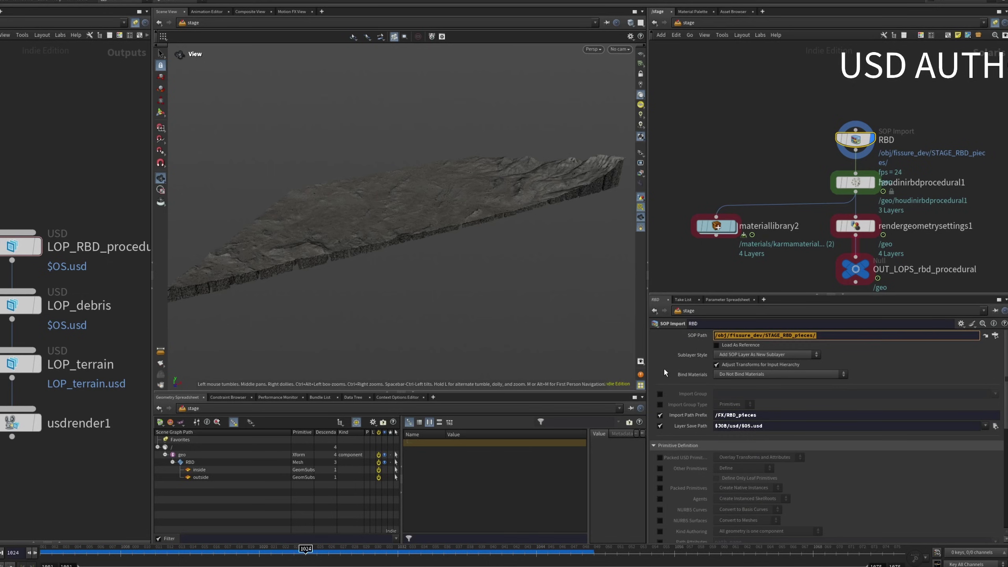
left_click(809, 426)
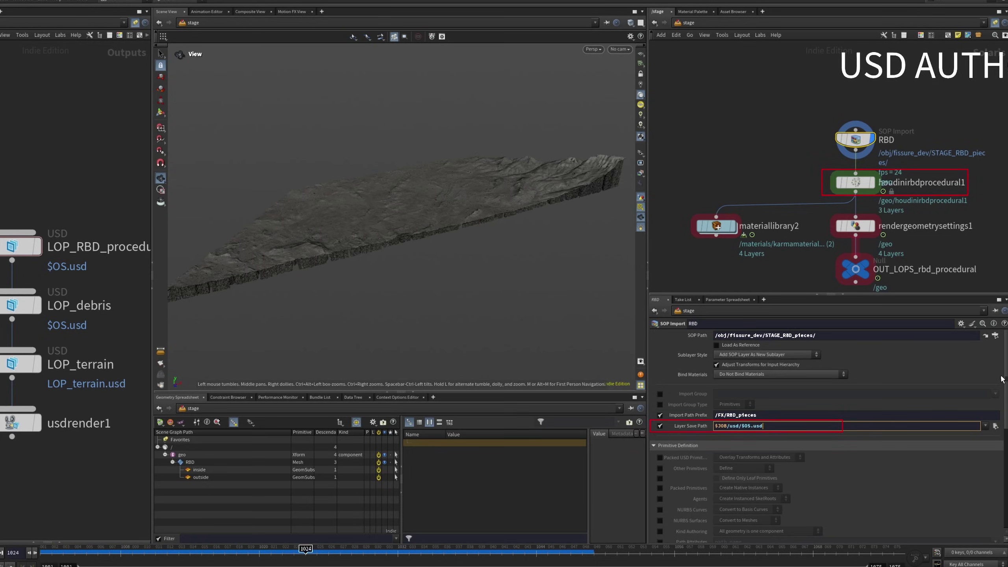
left_click_drag(1006, 364, 1000, 472)
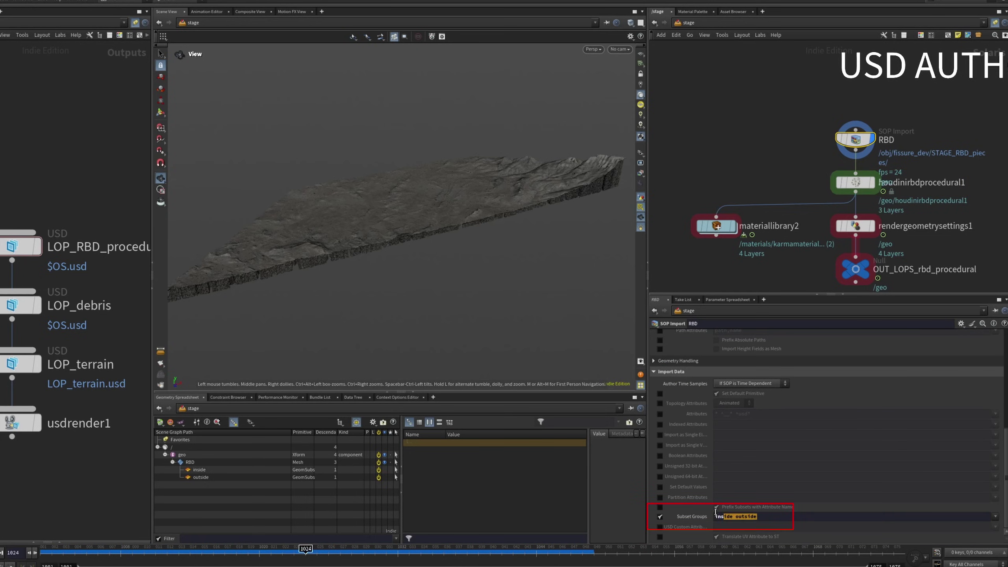
left_click_drag(716, 512, 677, 512)
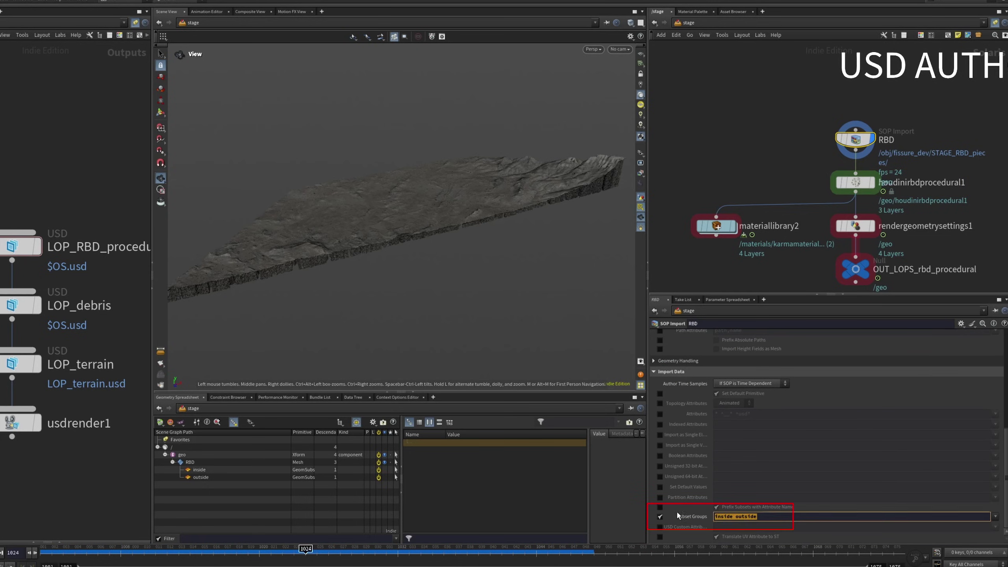
left_click(776, 187)
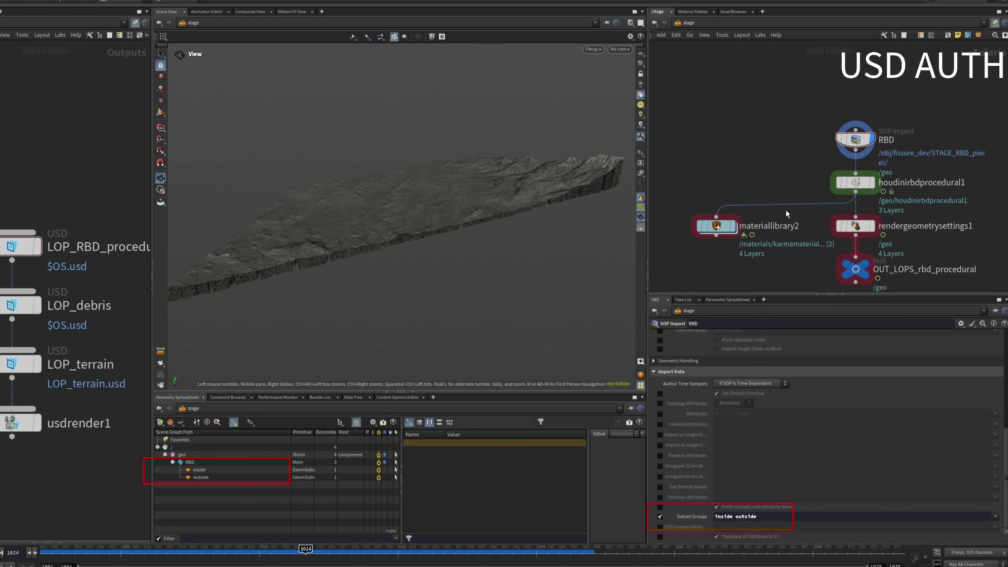
Step: Display houdinirbdprocedural1, orbit the fractured ground and examine the procedural's point cache path
scroll(758, 324, "up", 1)
left_click(872, 183)
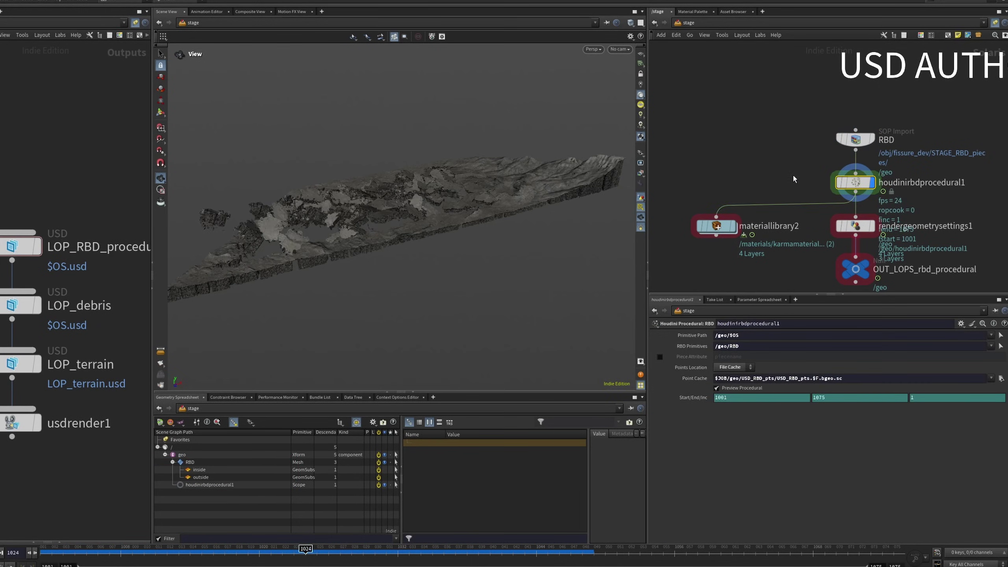
left_click_drag(445, 242, 398, 246)
left_click(869, 377)
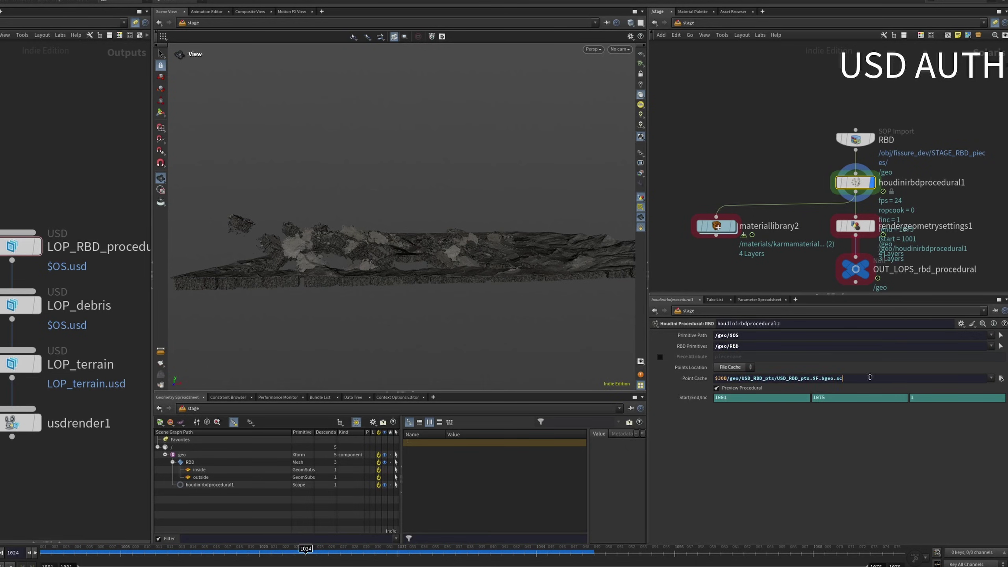
left_click_drag(870, 377, 698, 378)
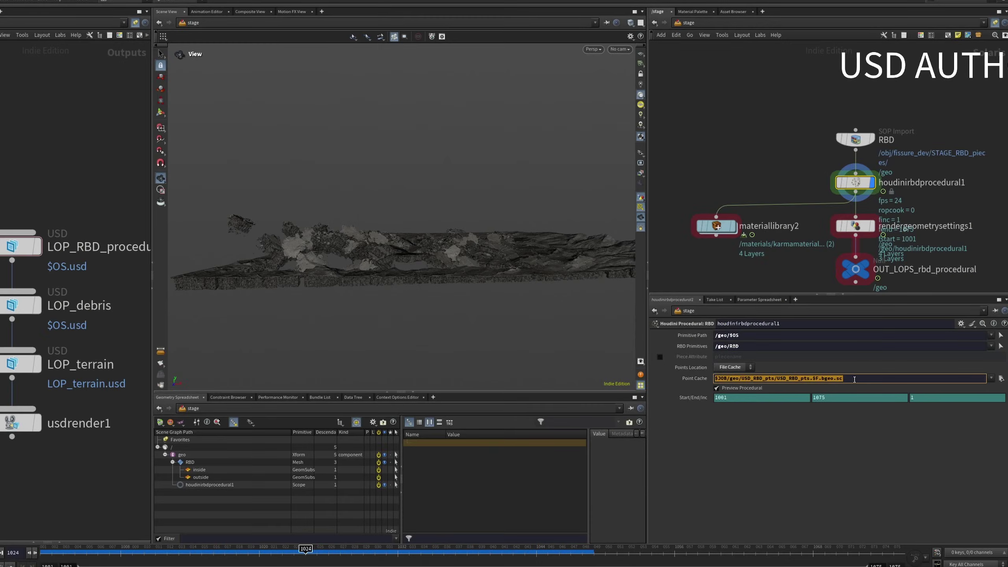
left_click(855, 378)
Step: Display materiallibrary2, examine its outside and inside geometry material assignments and orbit around the coloured pieces
left_click(734, 228)
right_click_drag(382, 260, 359, 308)
left_click(718, 227)
left_click(776, 435)
left_click(779, 465)
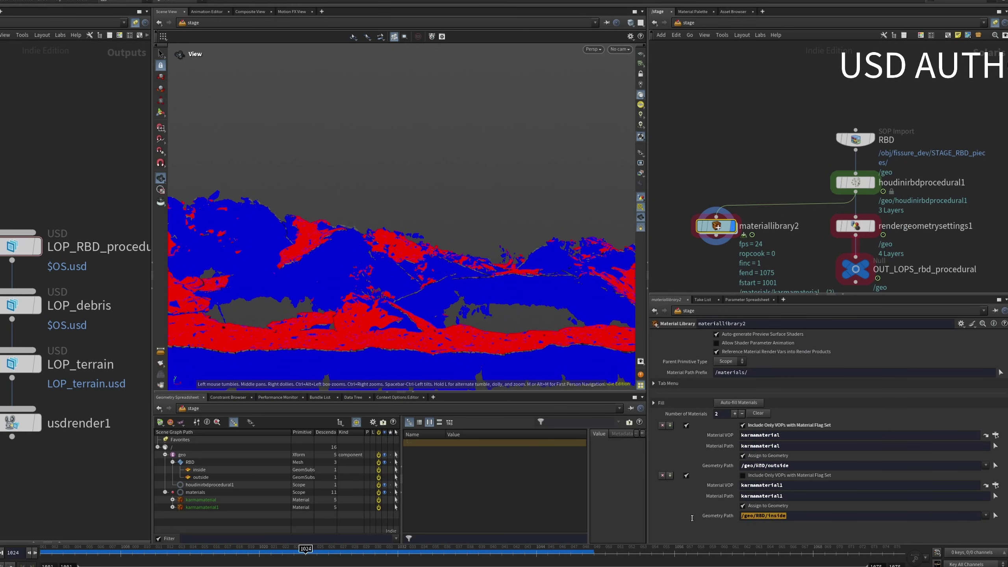
left_click_drag(381, 239, 585, 243)
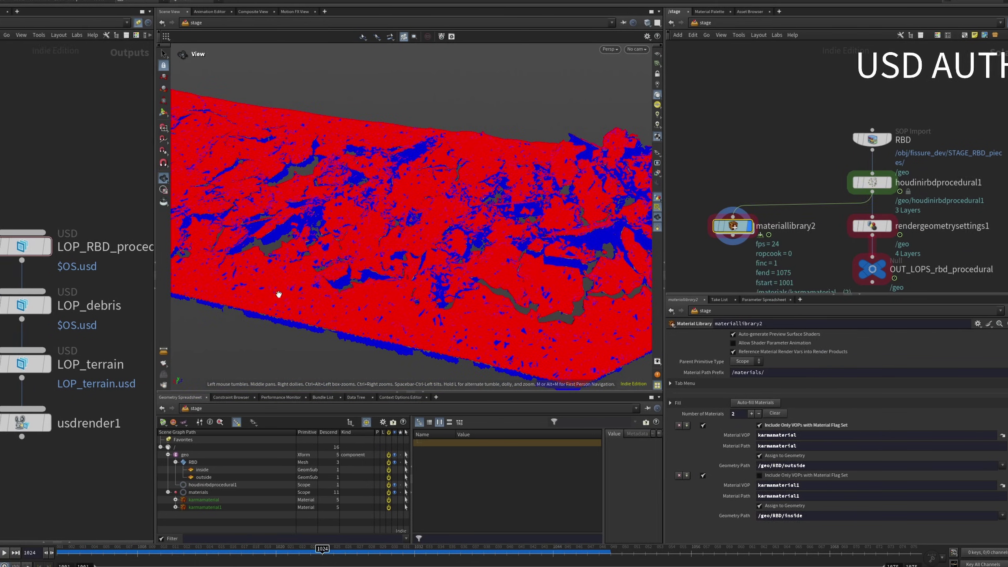
Step: Inspect the RBD procedural USD output, the point attributes kept inside debris_instancer and the LOP_debris output settings
left_click(23, 247)
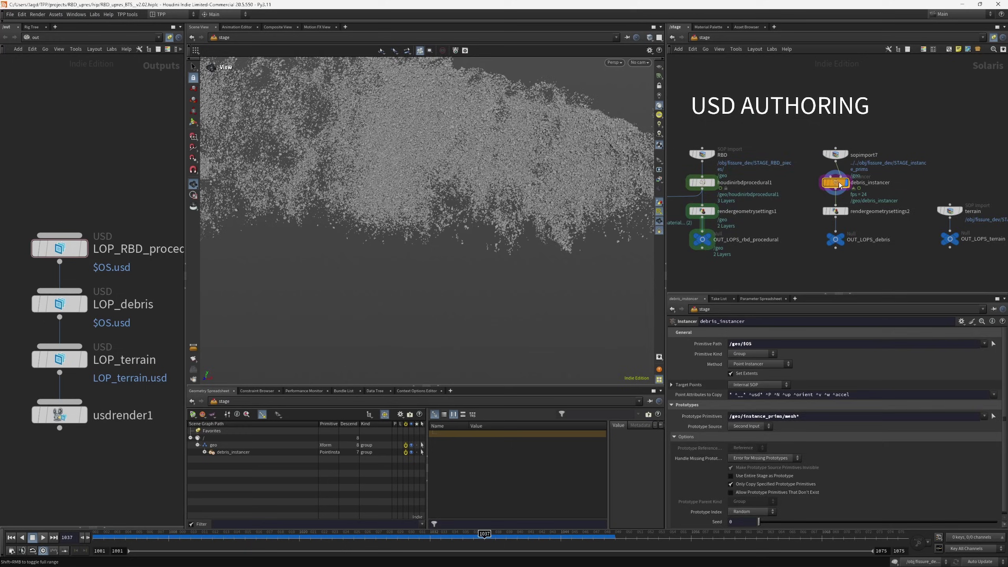
double_click(839, 184)
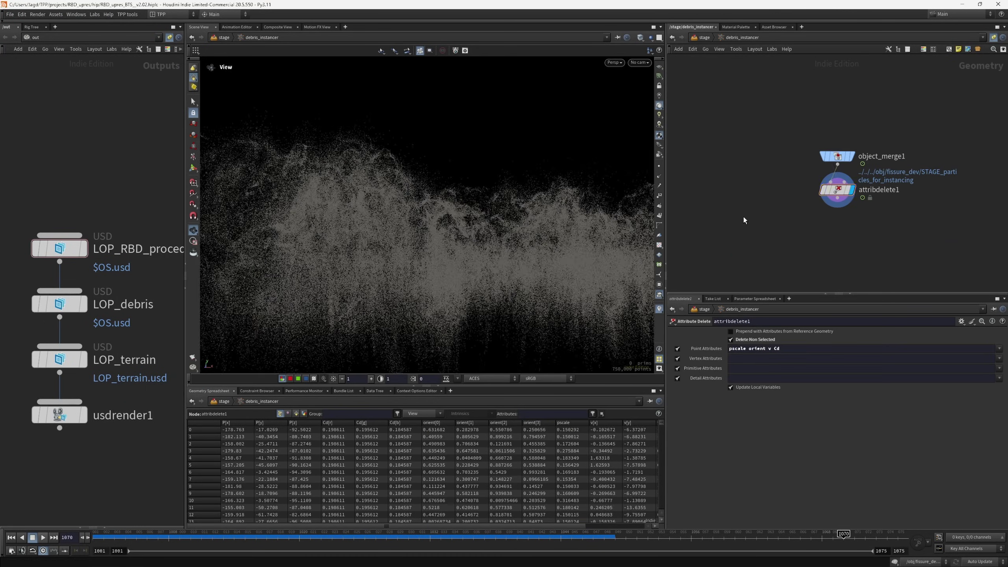
key("u")
left_click(60, 303)
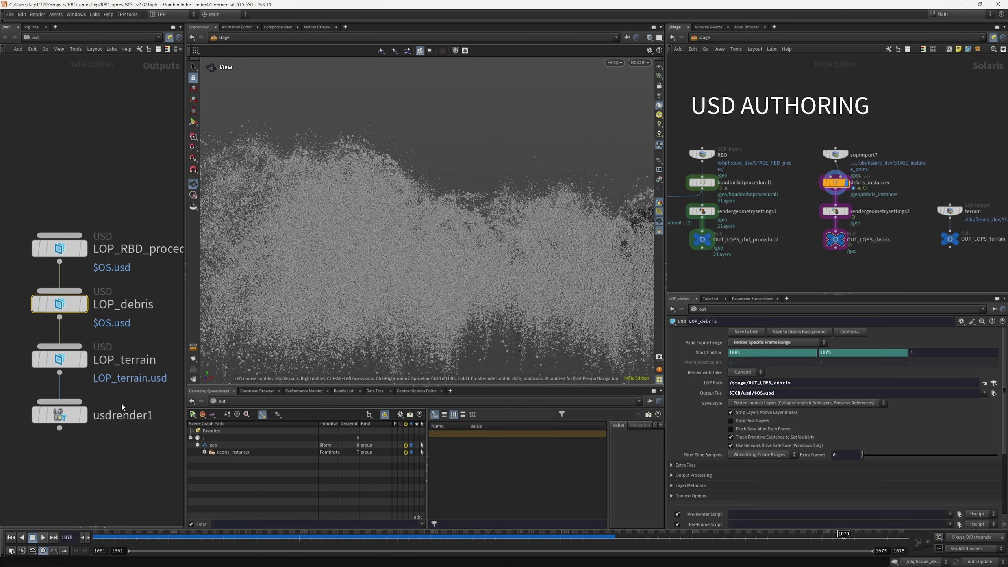
Step: Display the terrain SOP import and inspect its settings and the LOP_terrain output
middle_click_drag(867, 273, 705, 254)
left_click(782, 192)
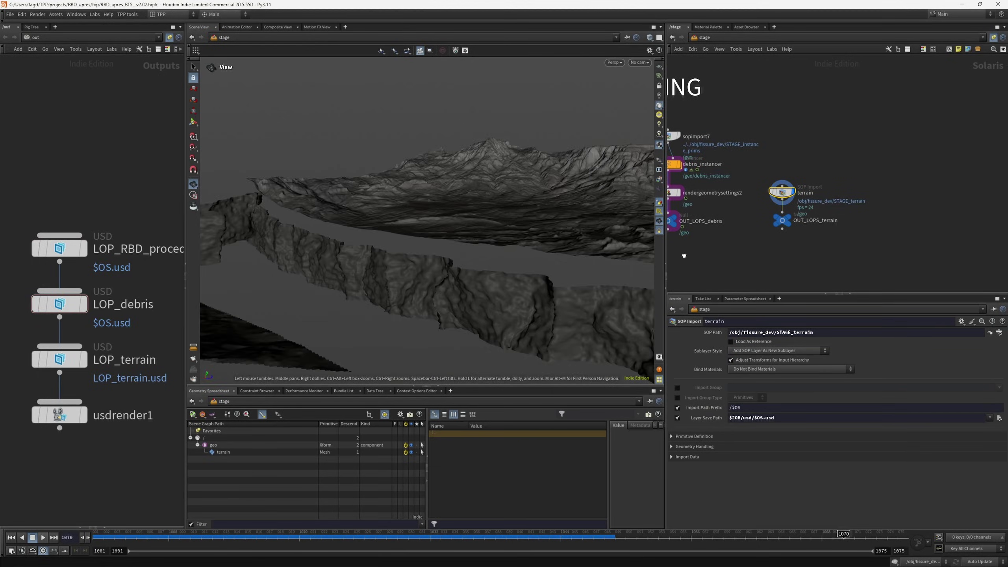
left_click(88, 363)
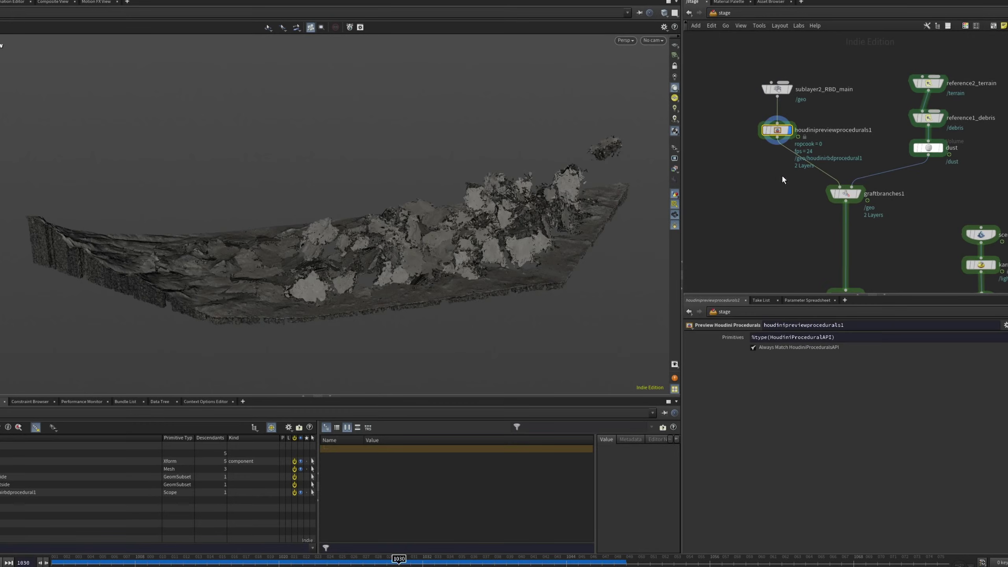
Step: Display reference2_terrain, reference1_debris and dust in turn, then the combined result at graftbranches1
left_click(941, 83)
left_click(941, 118)
left_click(941, 148)
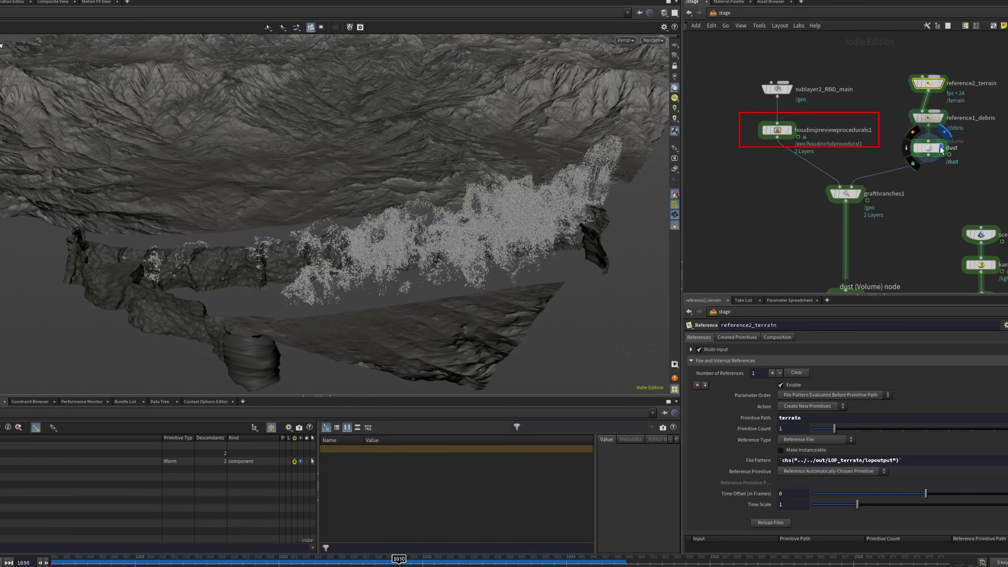
left_click(860, 194)
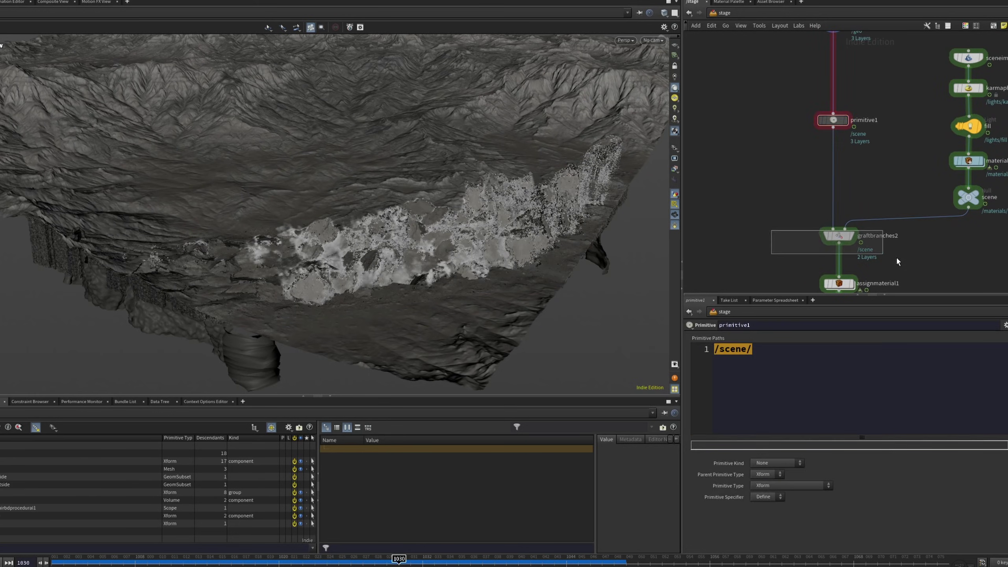
Step: Look through /scene/shotCam and inspect the sceneimportcameras2, karmaphysicalsky4, fill and materiallibrary1 nodes
left_click(654, 43)
left_click(658, 57)
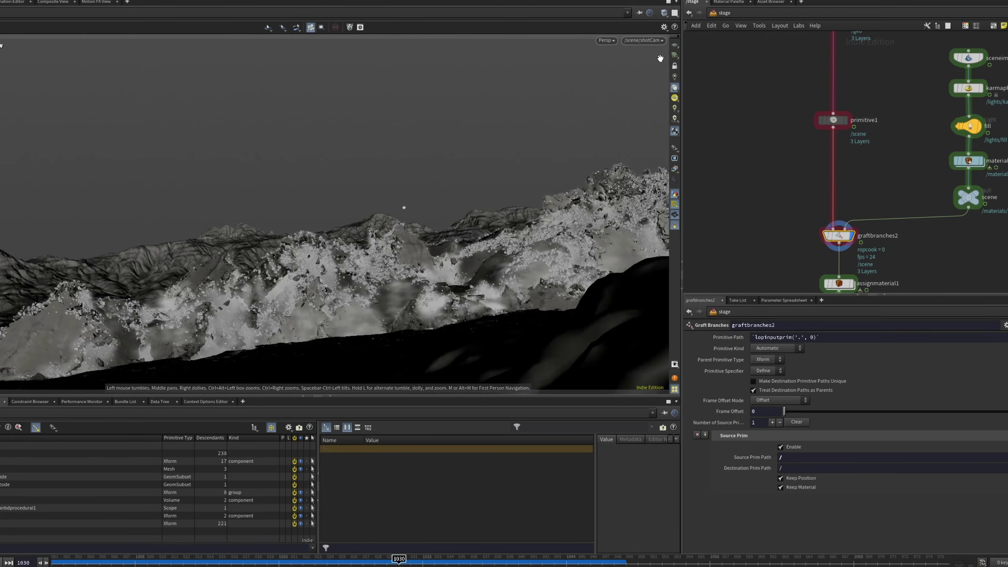
scroll(893, 150, "down", 2)
middle_click_drag(893, 150, 779, 155)
scroll(780, 155, "up", 2)
left_click(797, 123)
left_click(842, 64)
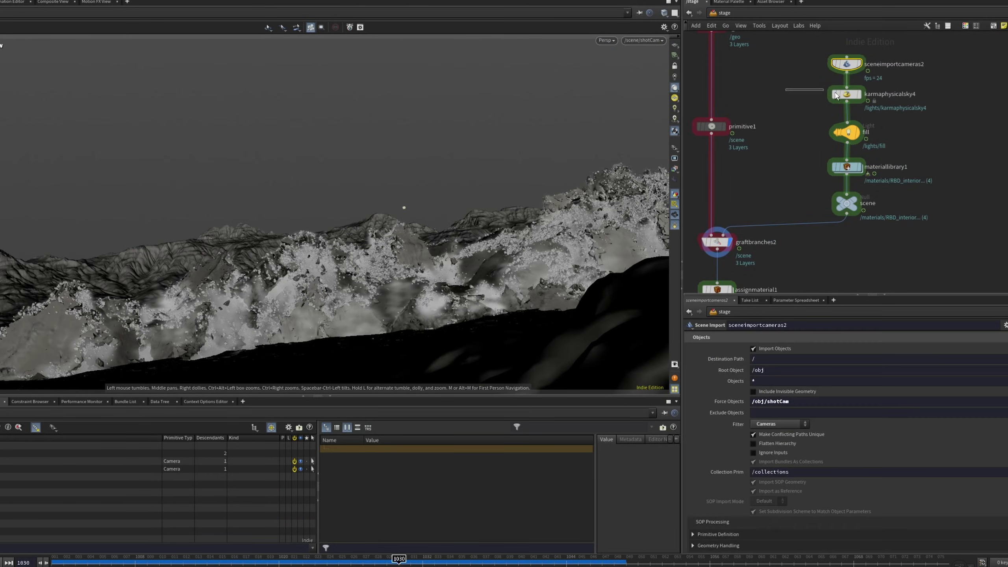
left_click(842, 95)
left_click(849, 133)
left_click(847, 167)
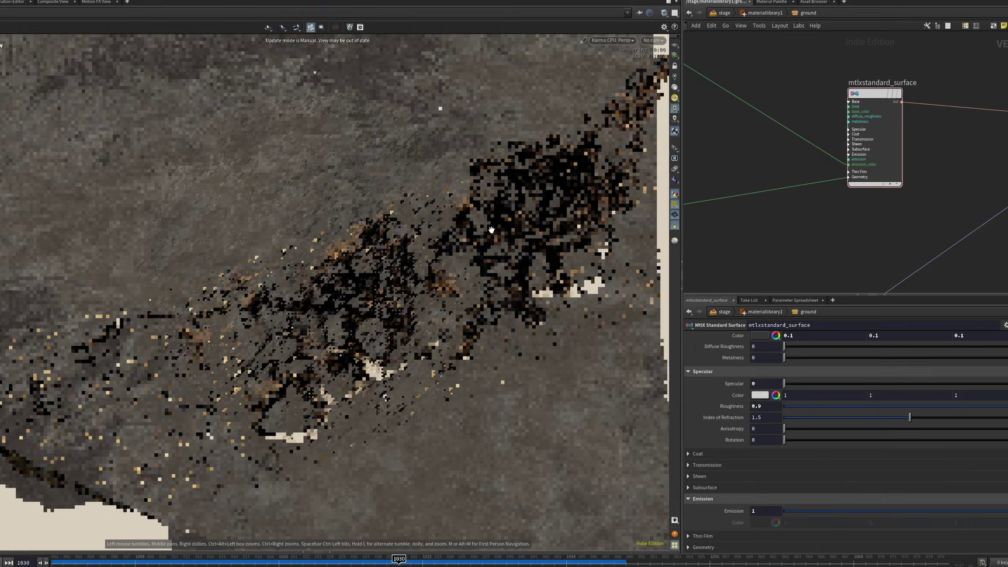
Step: Orbit the Karma-rendered ground and inspect the mtlximage1 colour texture in the ground material network
left_click_drag(364, 128, 461, 256)
mouse_move(461, 256)
right_mouse_down()
mouse_move(461, 313)
mouse_move(462, 274)
right_mouse_up()
scroll(768, 228, "down", 4)
middle_click_drag(767, 227, 985, 262)
scroll(750, 128, "up", 2)
middle_click_drag(750, 128, 784, 134)
left_click(756, 177)
middle_click_drag(849, 217, 816, 280)
left_click(773, 139)
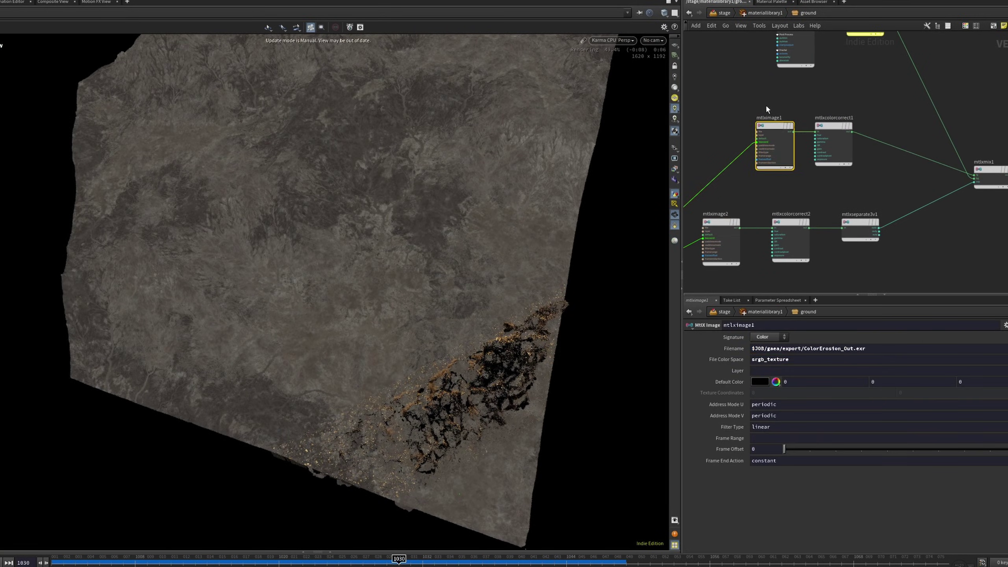
Step: Inspect the mtlxunifiednoise3d1 settings in the ground material network
left_click_drag(988, 249, 980, 146)
middle_click_drag(980, 100, 968, 206)
left_click_drag(770, 66, 776, 131)
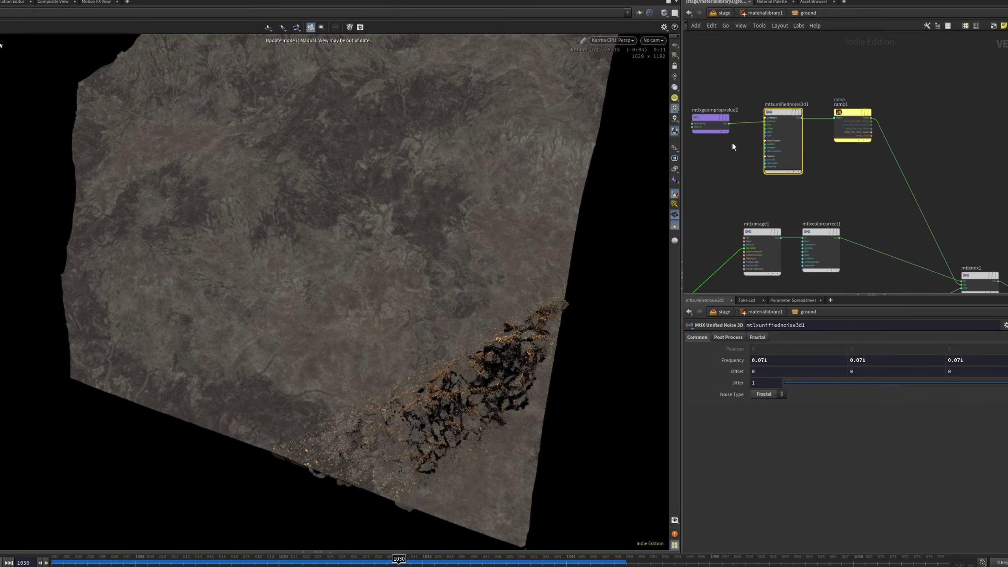
Step: Inspect the mtlxunifiednoise3d2 node and the mtlxrange1 node it feeds in the ground material network
scroll(864, 202, "down", 5)
scroll(868, 216, "up", 4)
left_click(820, 158)
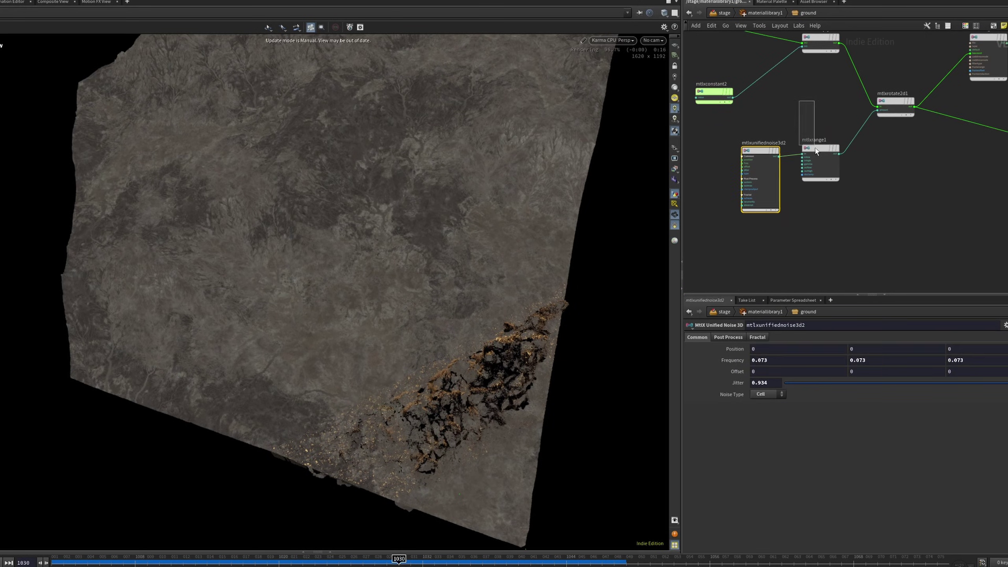
left_click_drag(901, 108, 903, 115)
Step: Inspect the normal map texture file loaded in mtlximage5 of the ground material
middle_click_drag(918, 146, 873, 216)
scroll(857, 127, "up", 5)
middle_click_drag(881, 126, 705, 157)
left_click(907, 141)
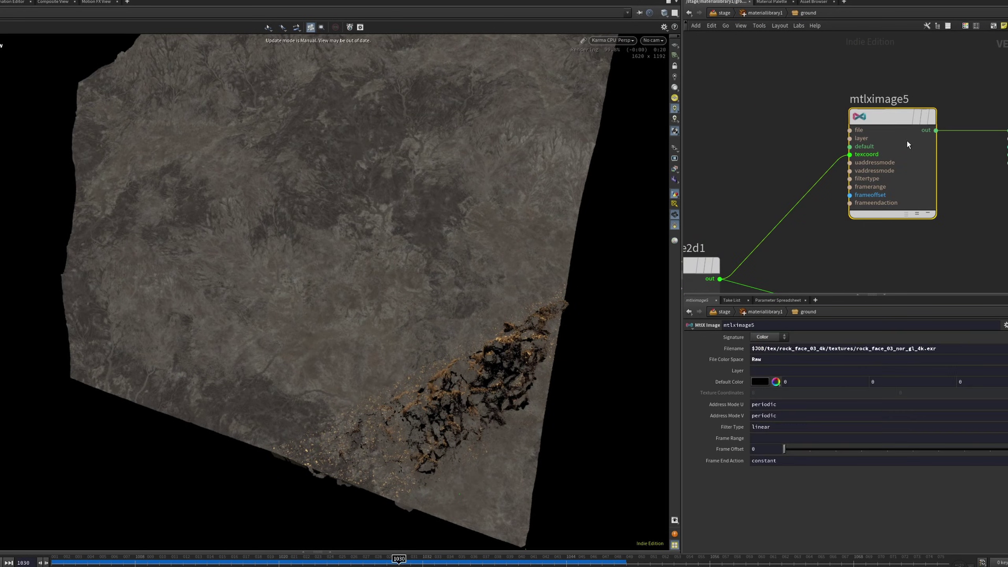
double_click(963, 352)
Step: Inspect the displacement texture file loaded in mtlximage6 of the ground material
left_click(940, 239)
scroll(940, 240, "down", 5)
middle_click_drag(940, 239, 757, 121)
left_click(840, 183)
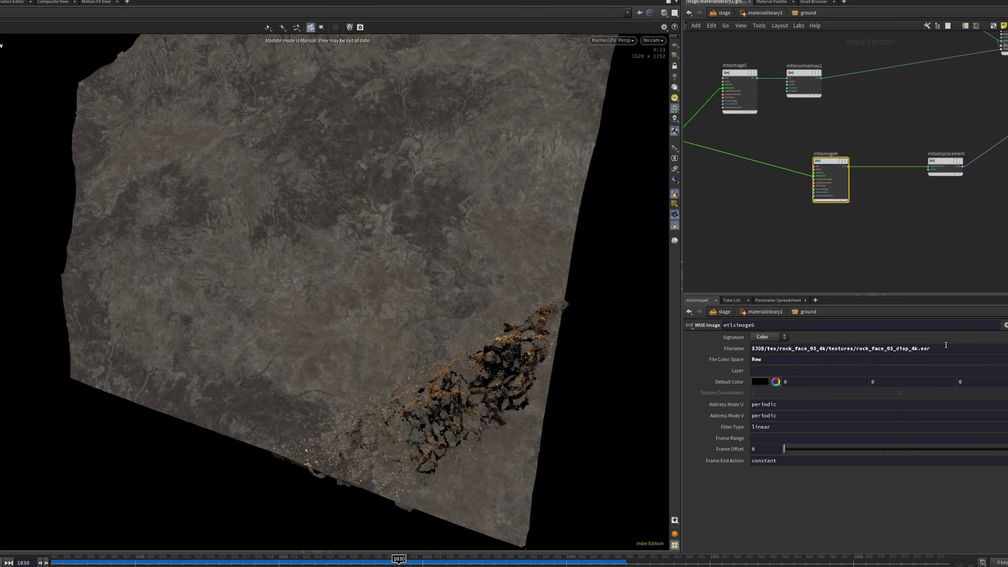
double_click(945, 346)
Step: Rewire the mtlxmix1 output into the base_color input of the ground material's mtlxstandard_surface
left_click(1003, 157)
middle_click_drag(1004, 161, 751, 227)
scroll(866, 139, "up", 5)
scroll(866, 139, "down", 7)
middle_click_drag(843, 119, 969, 194)
scroll(885, 168, "up", 5)
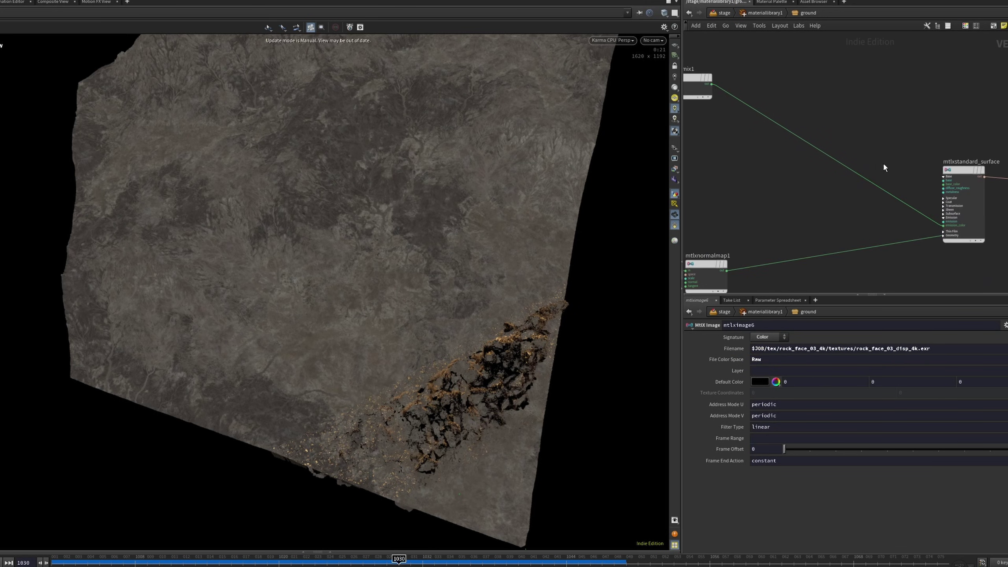
left_click_drag(942, 185, 943, 185)
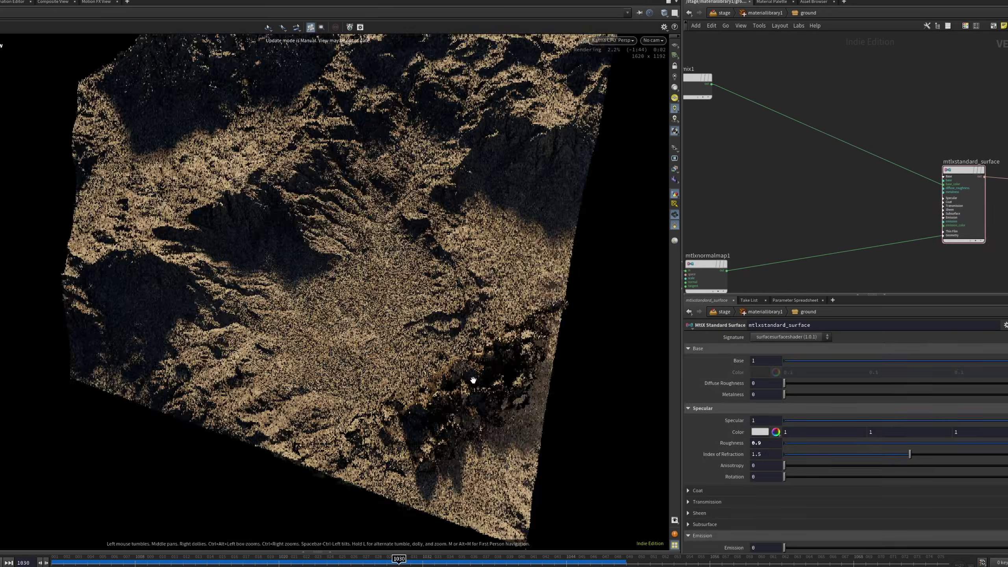
Step: Orbit in on the lit ground in the Karma viewport and look through /scene/shotCam
left_click_drag(472, 382, 433, 362)
scroll(423, 295, "up", 5)
left_click(653, 40)
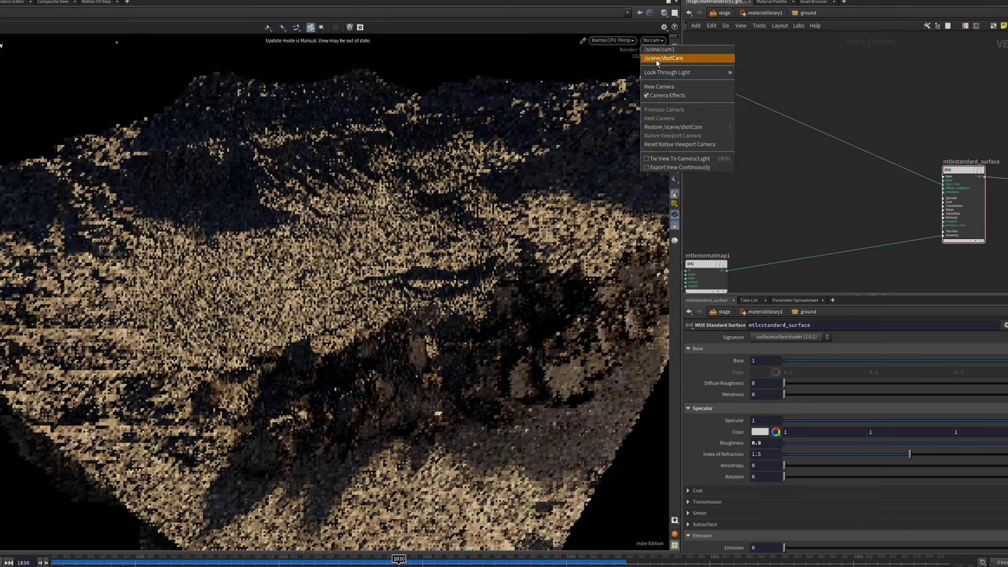
left_click(670, 57)
Step: Leave the ground network, enter the RBD_interior material and inspect the mtlxmultiply2 node scaling its texture position
key("u")
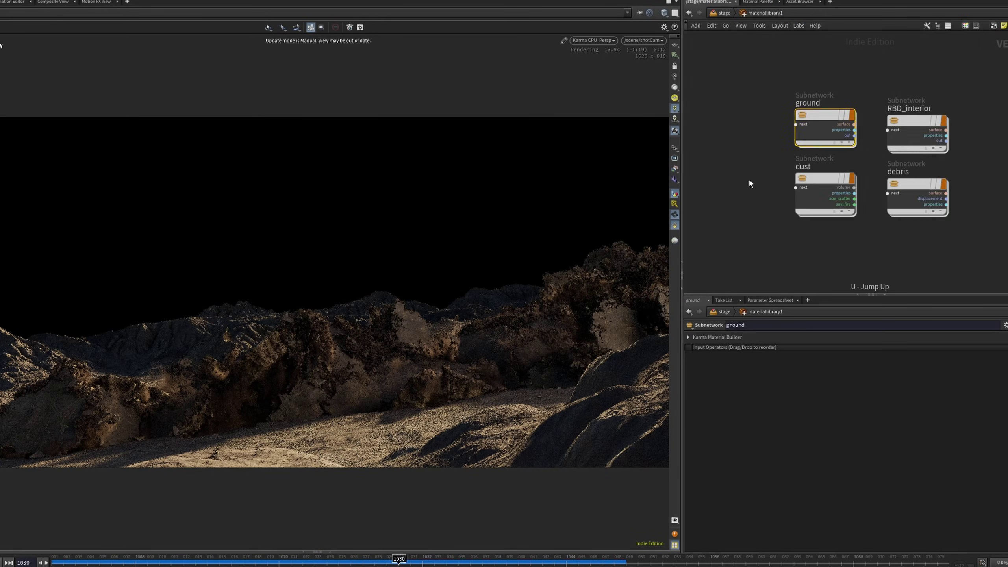
left_click_drag(932, 88, 909, 126)
key("Return")
scroll(731, 159, "up", 5)
left_click(749, 234)
left_click(842, 153)
middle_click_drag(746, 207, 809, 221)
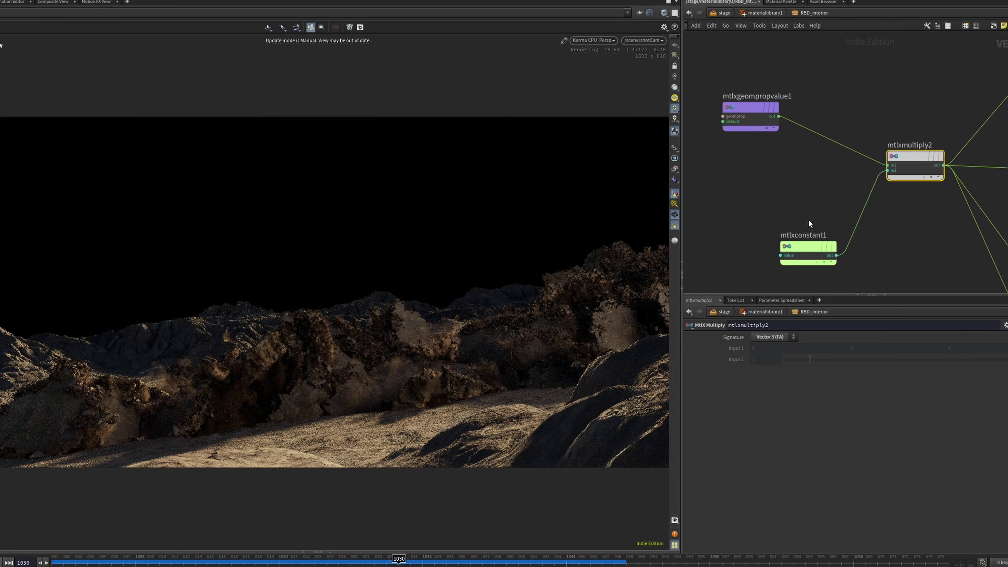
Step: Inspect the triplanar projection nodes and their brown_mud_dry textures in the RBD_interior material
key("Down")
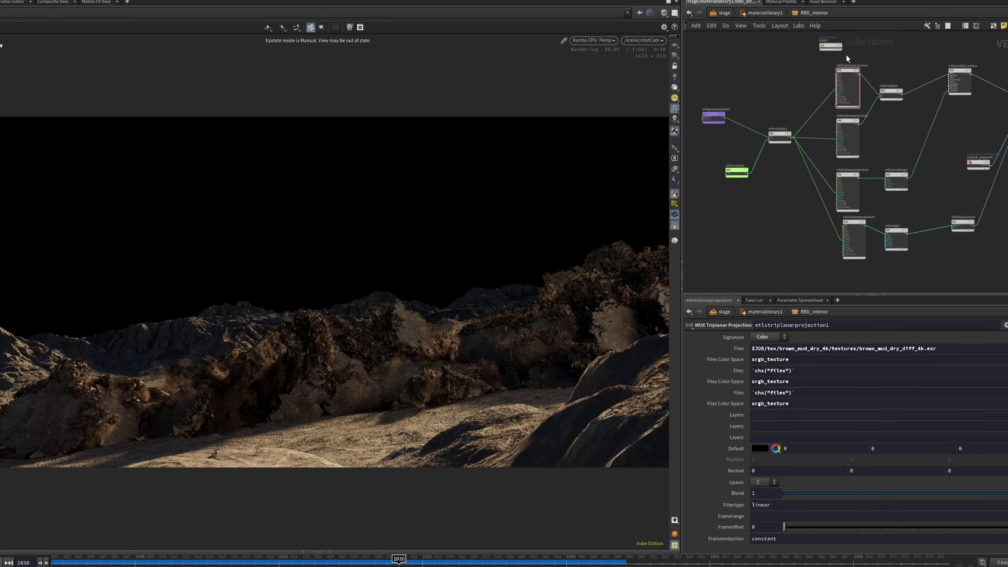
left_click_drag(846, 53, 852, 265)
left_click(901, 131)
Step: Return to the stage network and inspect the rendergeometrysettings5 dicing settings, the lpetag1 light tags and the karmastandardrendervars1 outputs
key("u")
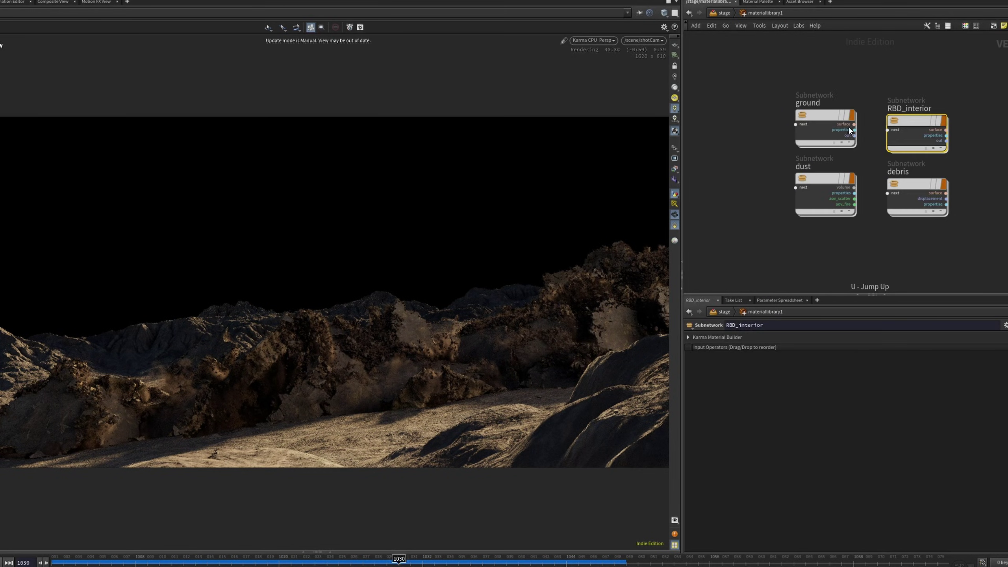
left_click(825, 196)
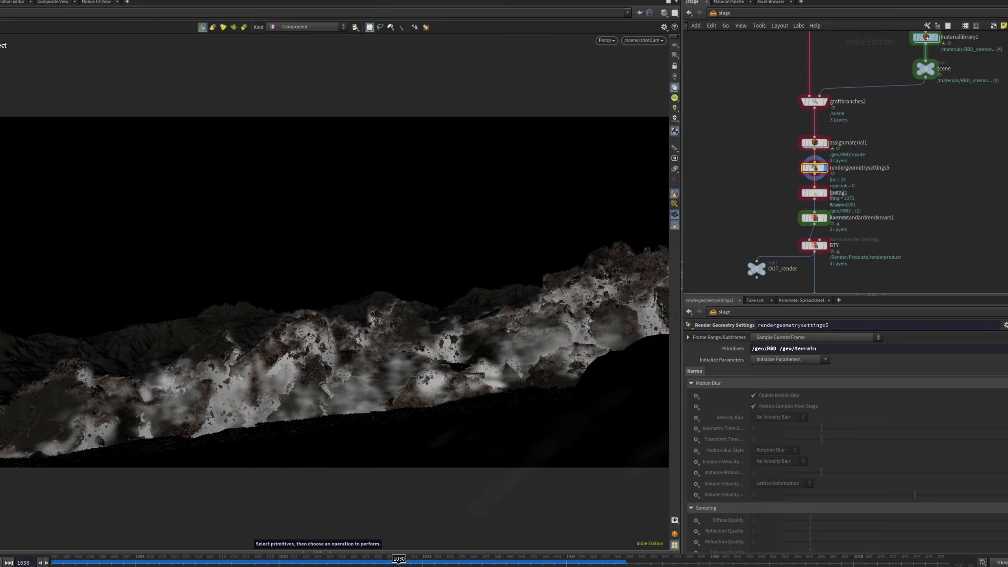
scroll(959, 430, "down", 10)
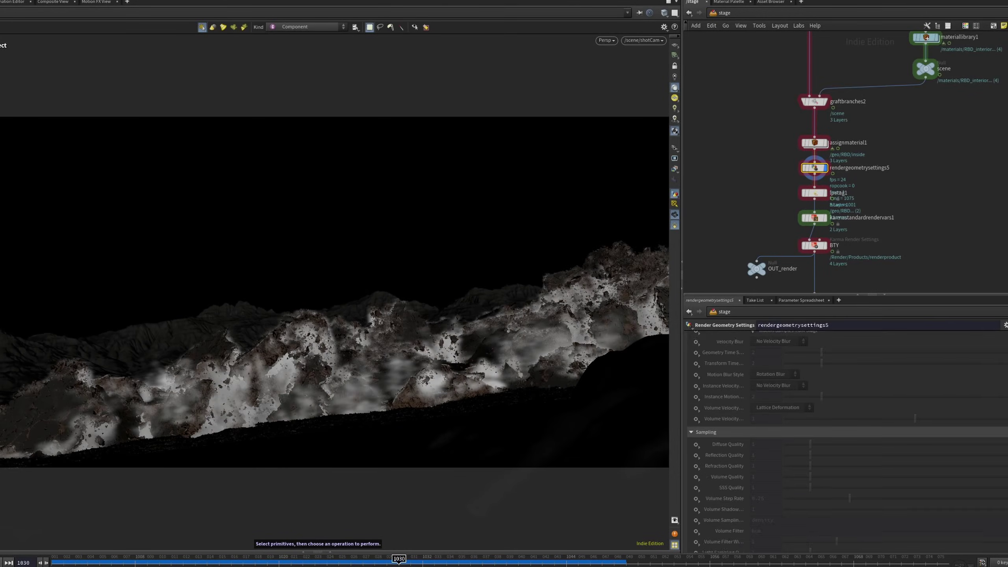
left_click(779, 464)
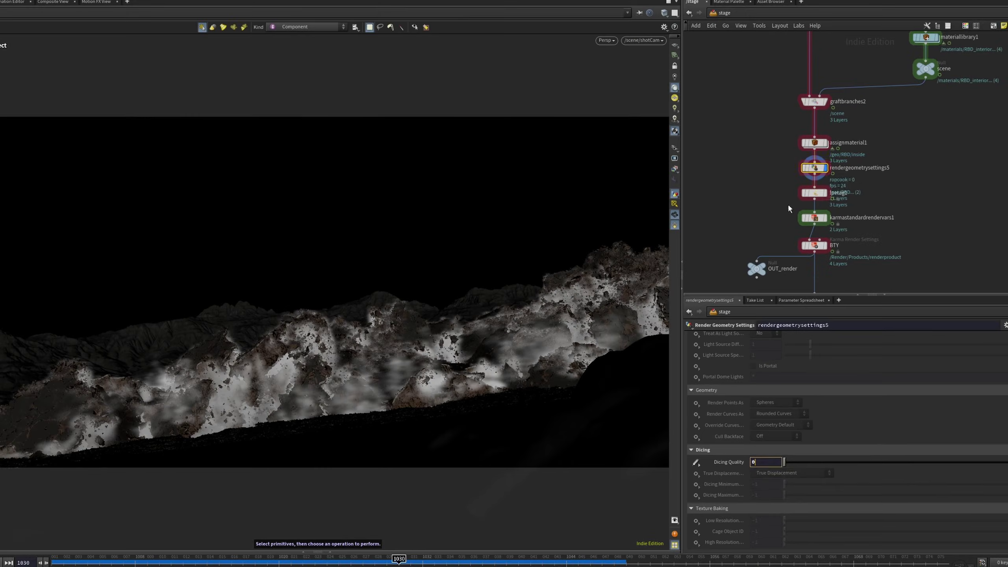
left_click(862, 62)
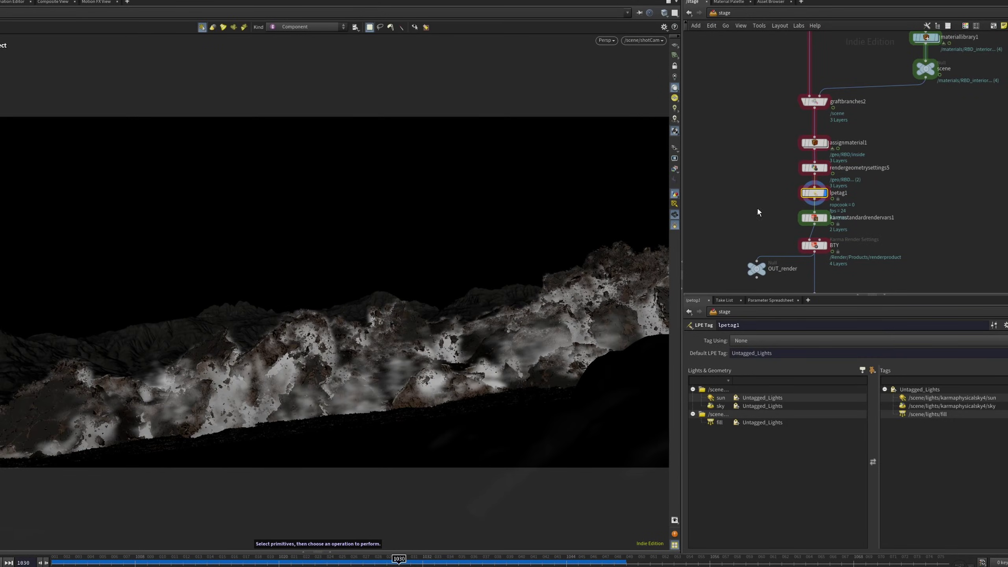
left_click(815, 218)
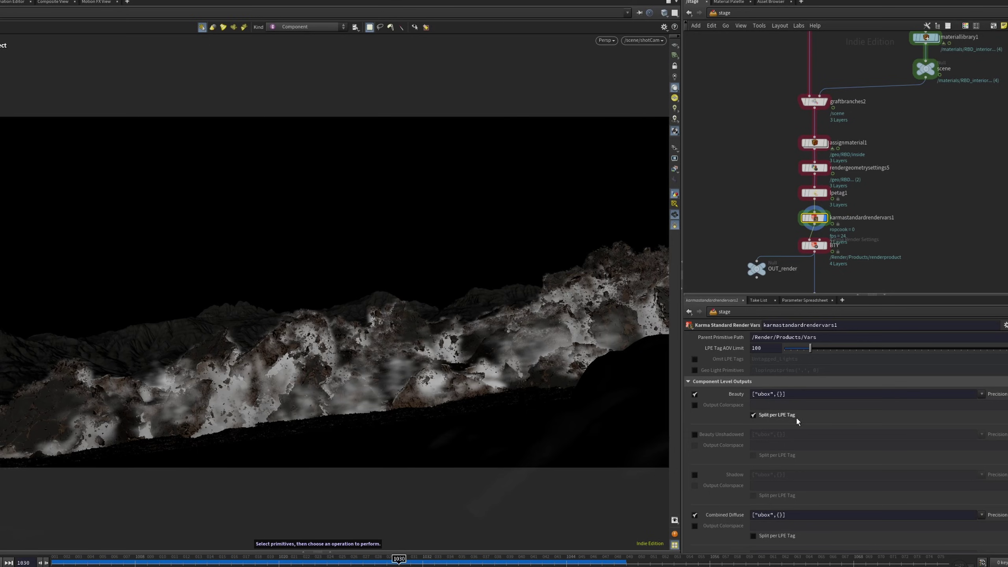